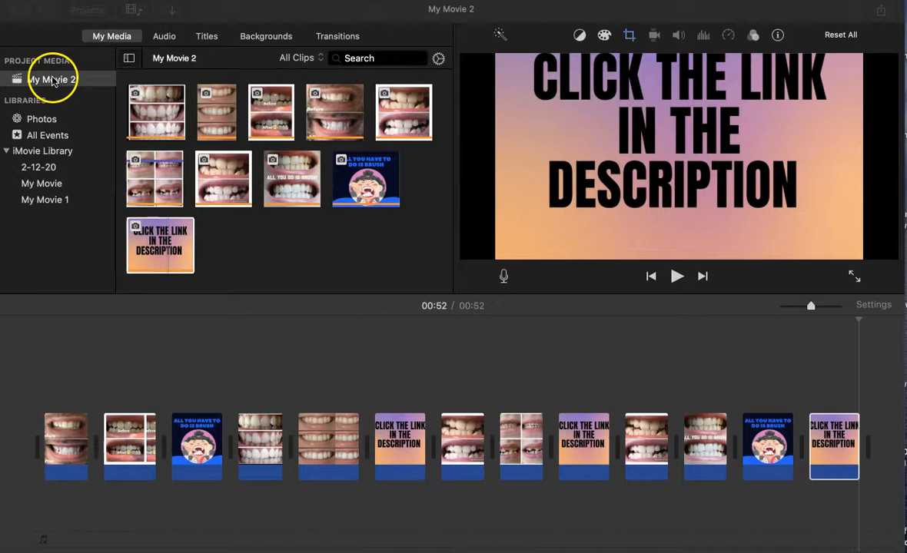
# Close the movie to the project overview, naming the project Teeth Whitening.
pyautogui.click(445, 10)
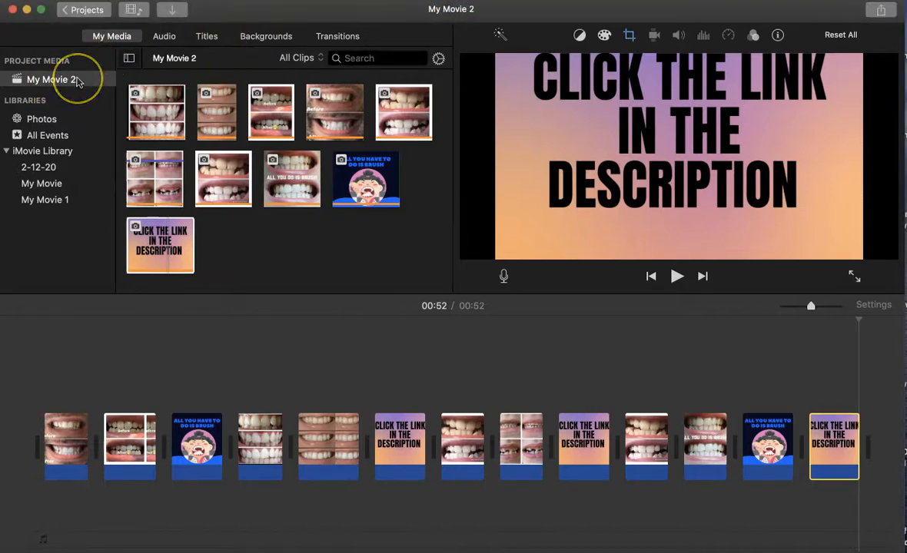
pyautogui.click(87, 9)
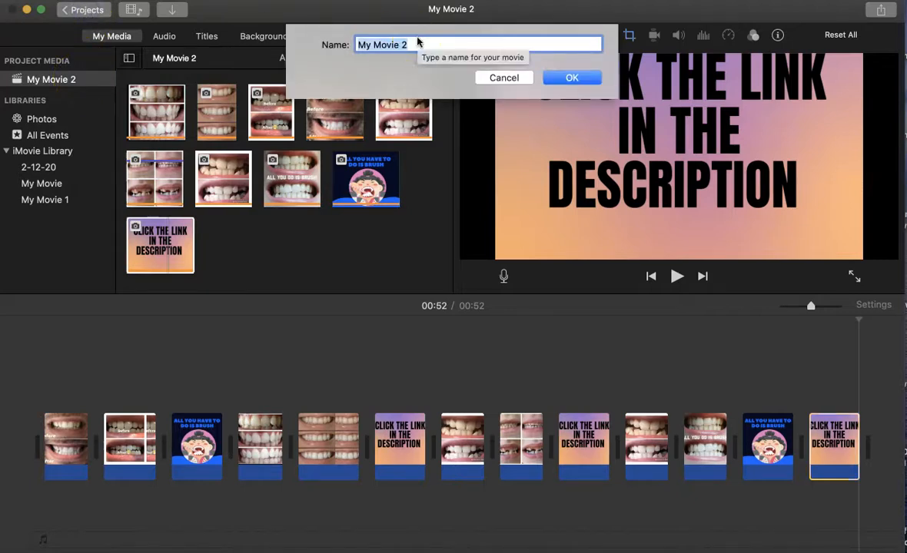
pyautogui.write('Teeth Whitening')
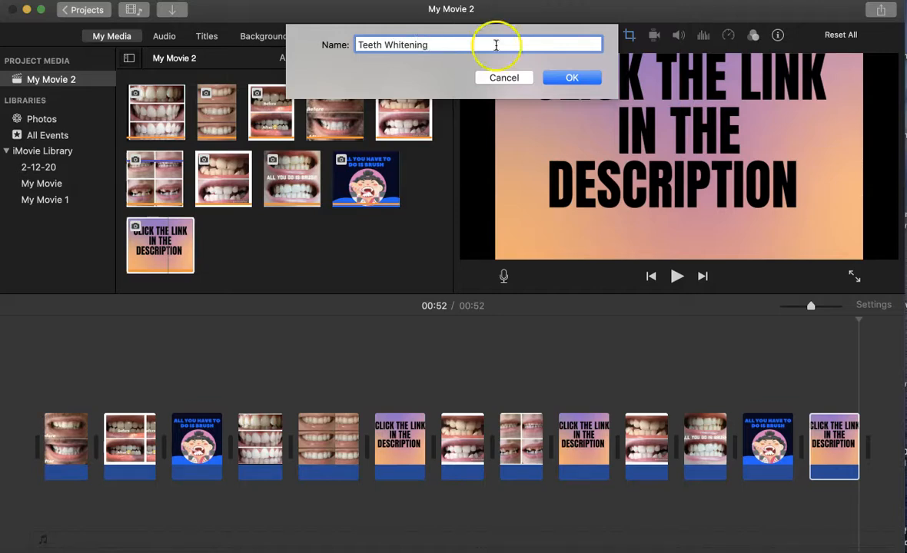
pyautogui.click(572, 78)
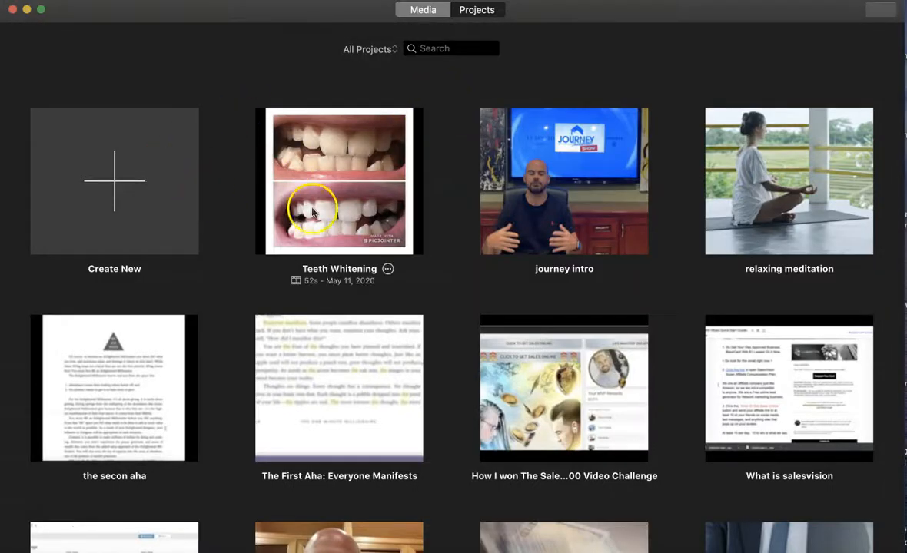
# Look through the project overview and reopen the Teeth Whitening project for editing.
pyautogui.scroll(-3, 334, 430)
pyautogui.scroll(4, 308, 429)
pyautogui.click(335, 195)
pyautogui.doubleClick(335, 195)
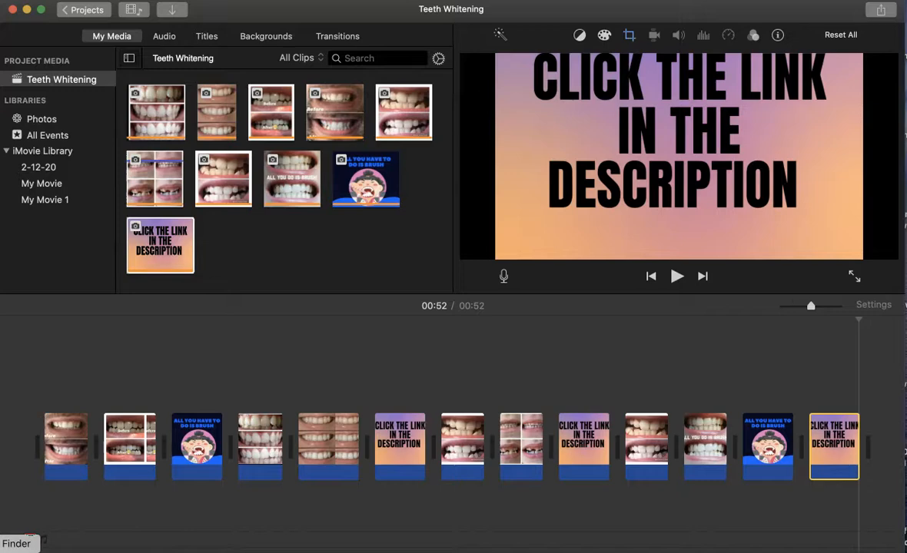
# Try to import Click the link in the description.png from the Finder's Downloads folder into the project media.
pyautogui.click(16, 550)
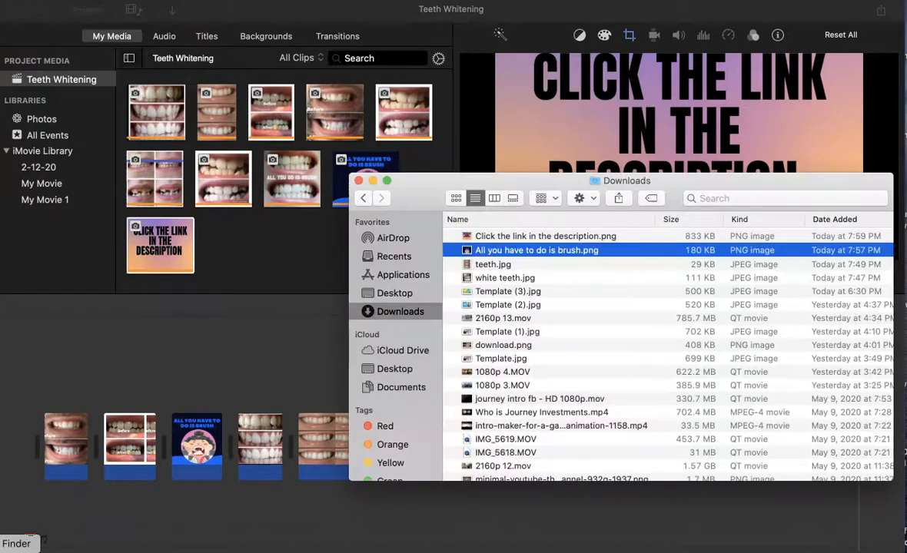
pyautogui.scroll(-1, 505, 354)
pyautogui.scroll(2, 505, 353)
pyautogui.scroll(-3, 505, 353)
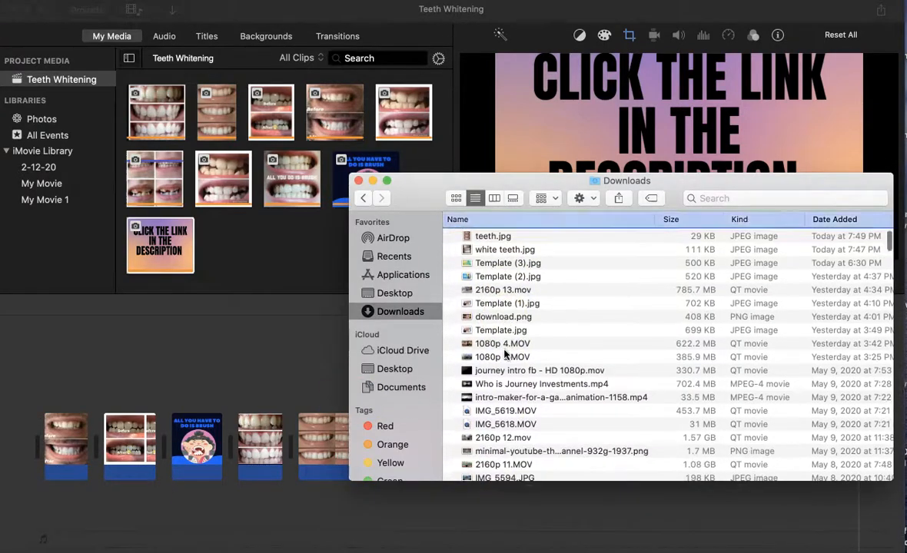
pyautogui.scroll(3, 505, 354)
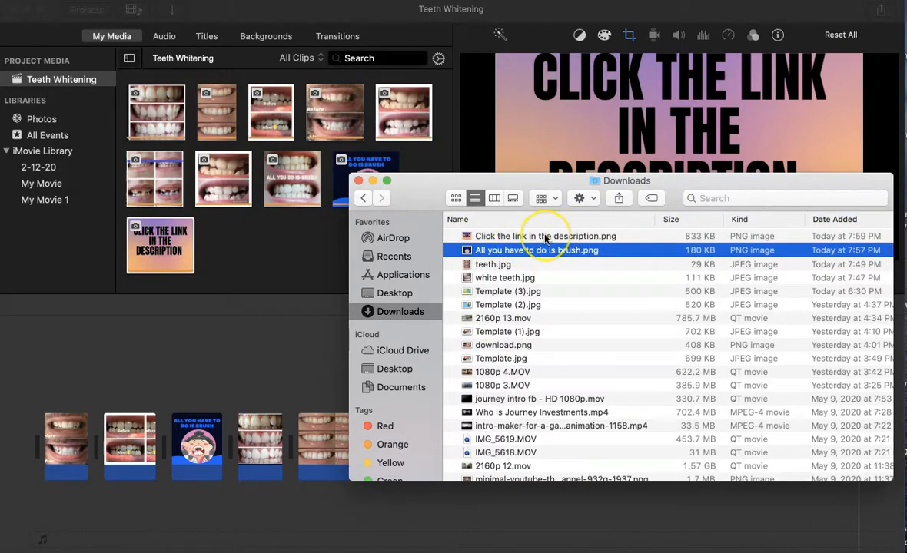
pyautogui.moveTo(545, 239); pyautogui.dragTo(261, 243)
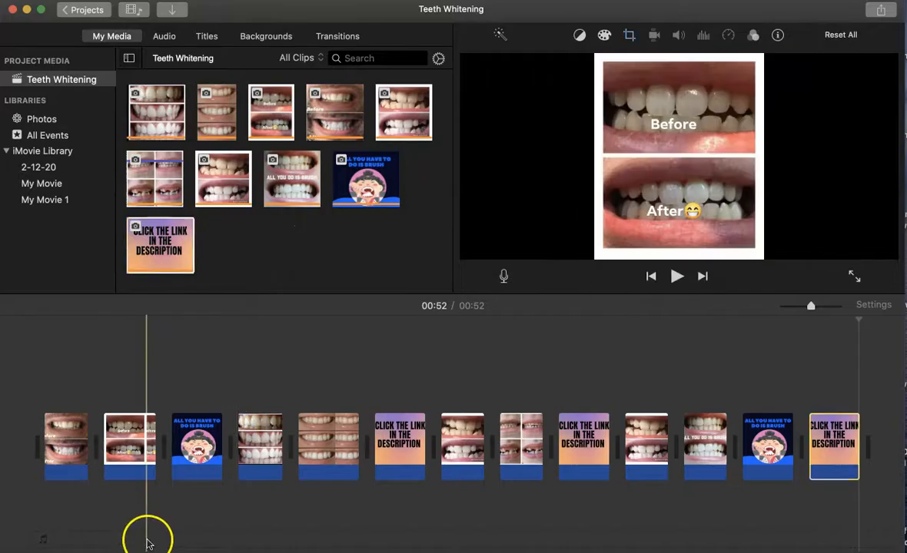
# Switch to Canva in Chrome and create a new Facebook Post design.
pyautogui.click(145, 545)
pyautogui.click(623, 23)
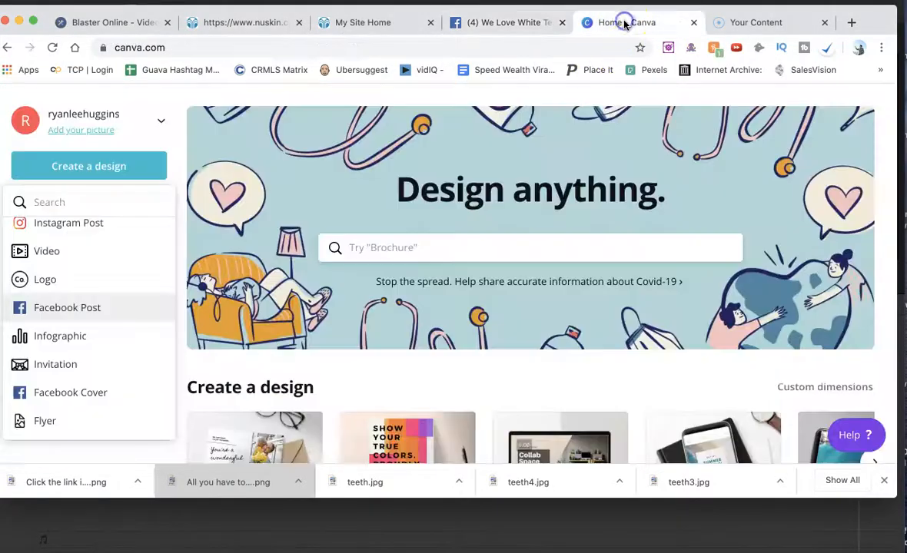
pyautogui.click(83, 307)
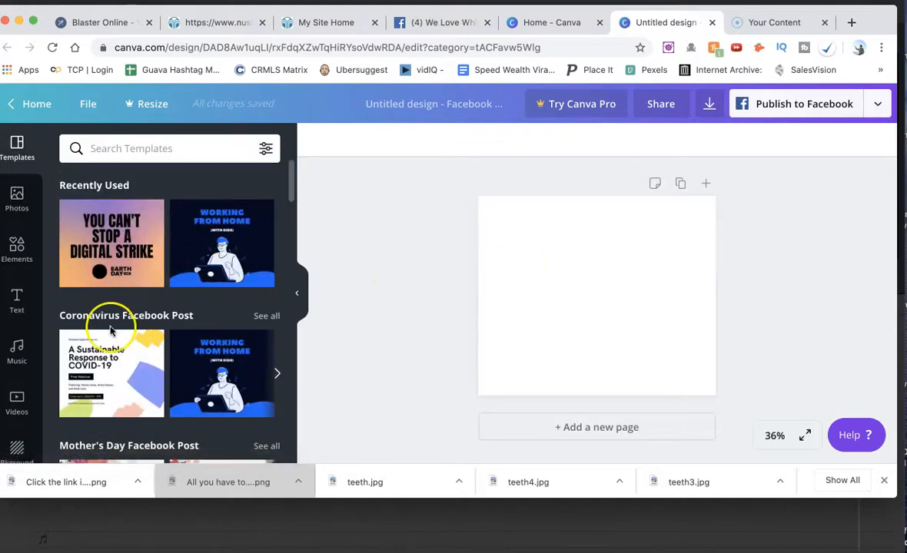
# Apply the yellow "Let's do things together." template to the blank design and replace its headline with JHSD;FJHSDHAS.
pyautogui.scroll(-8, 189, 254)
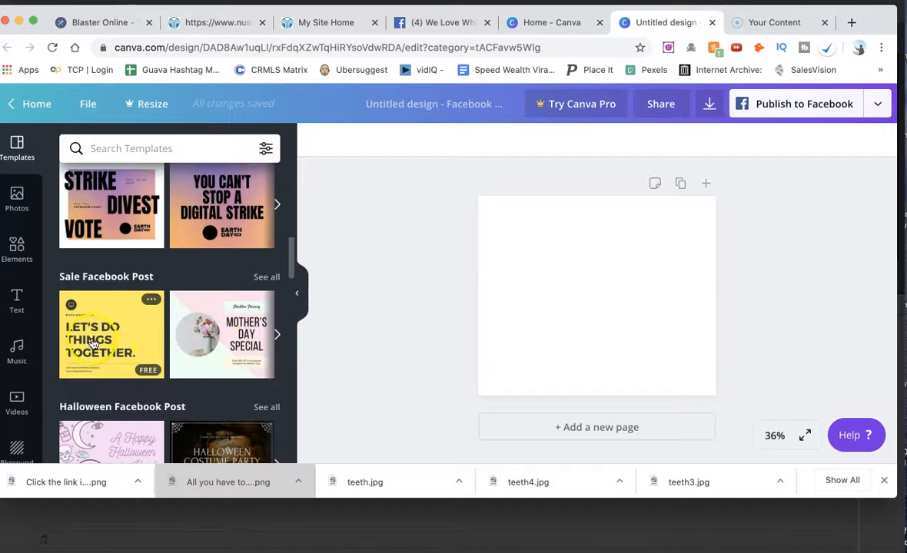
pyautogui.click(96, 315)
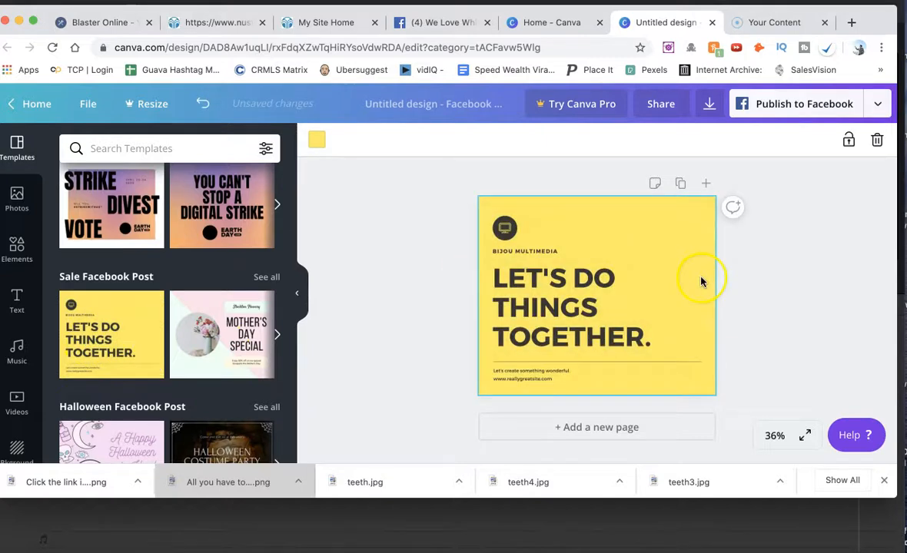
pyautogui.click(624, 280)
pyautogui.doubleClick(607, 277)
pyautogui.write('JHSD;FJHSDHAS')
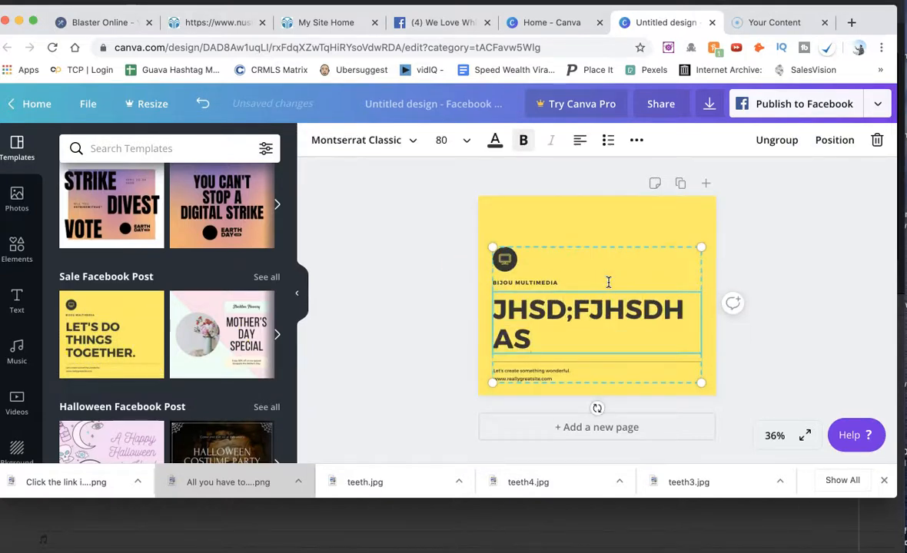
# Download the design as a PNG file and dismiss the Canva Pro offer.
pyautogui.click(709, 103)
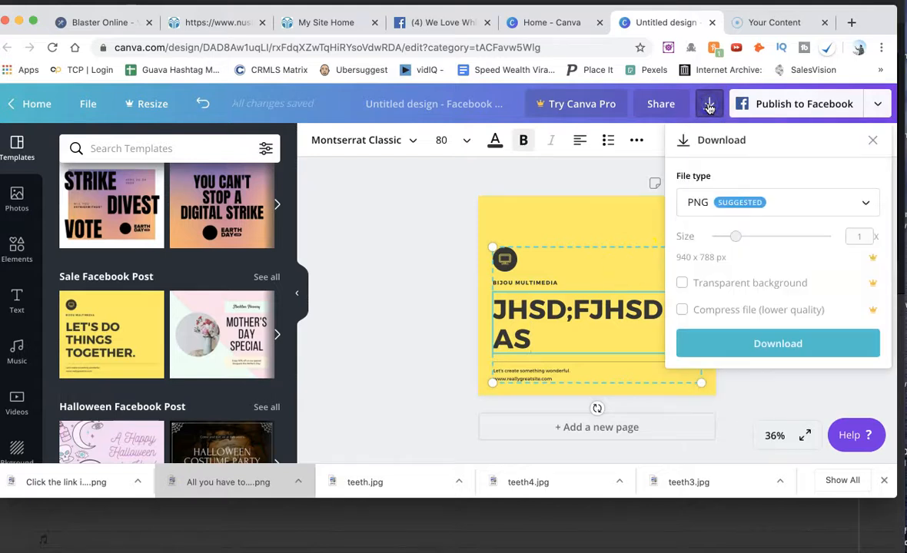
pyautogui.click(778, 345)
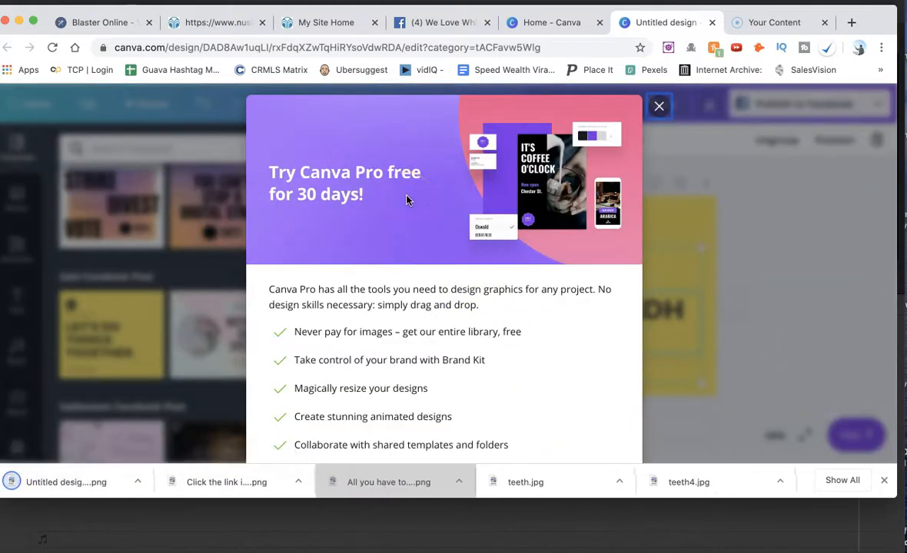
pyautogui.click(659, 106)
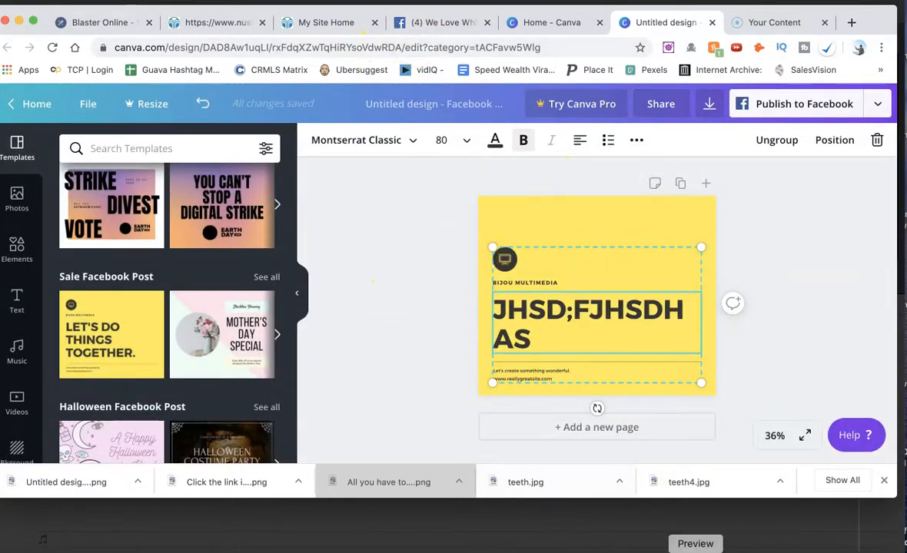
# Switch to iMovie and import Untitled design (1).png from the Downloads folder into the project media.
pyautogui.click(778, 550)
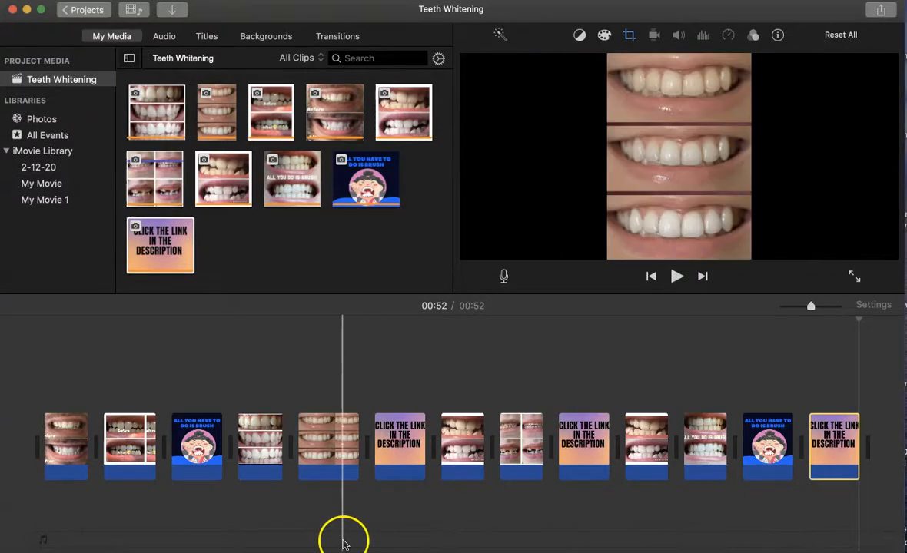
pyautogui.click(19, 551)
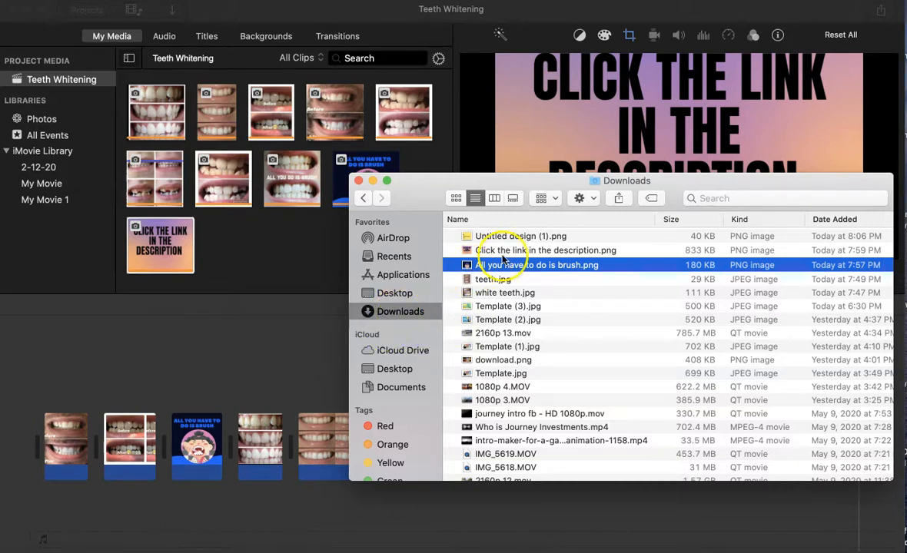
pyautogui.moveTo(528, 236); pyautogui.dragTo(256, 219)
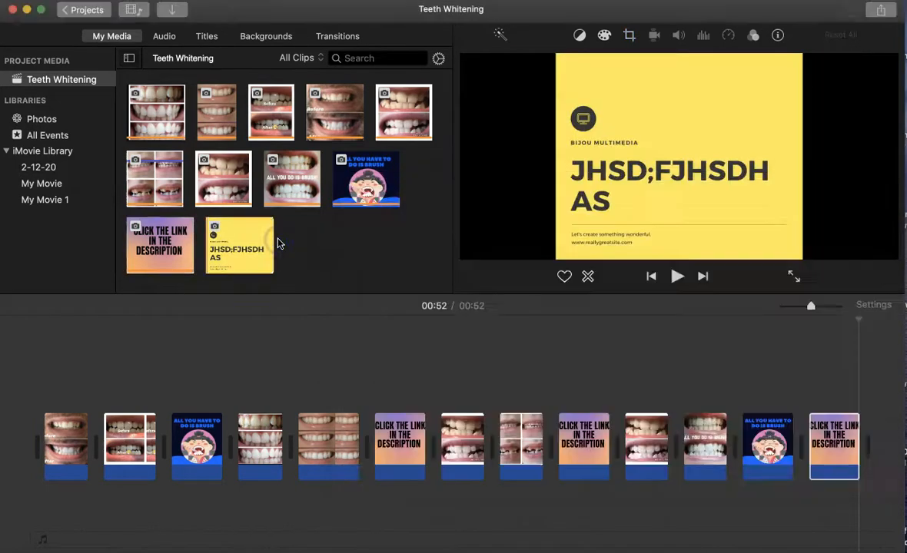
# Delete the yellow design image from the project media and the iMovie library.
pyautogui.rightClick(246, 248)
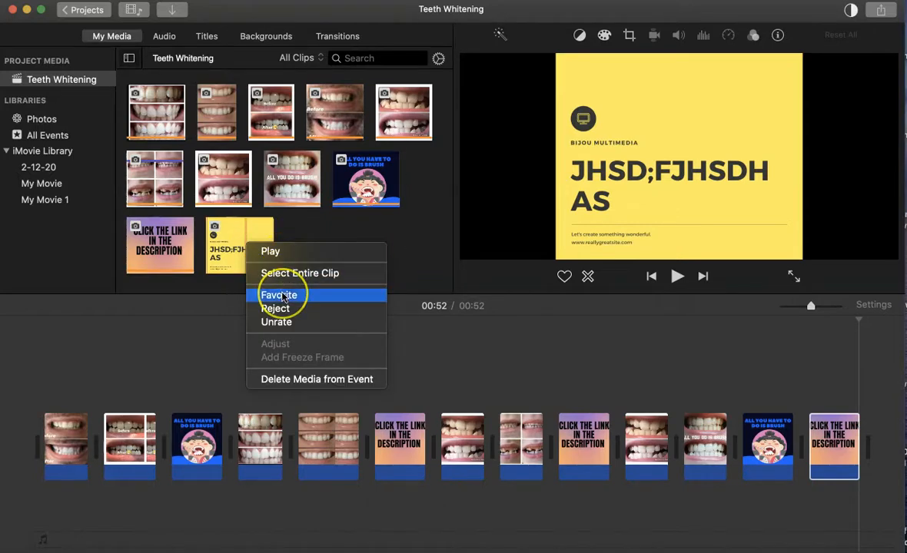
pyautogui.click(283, 379)
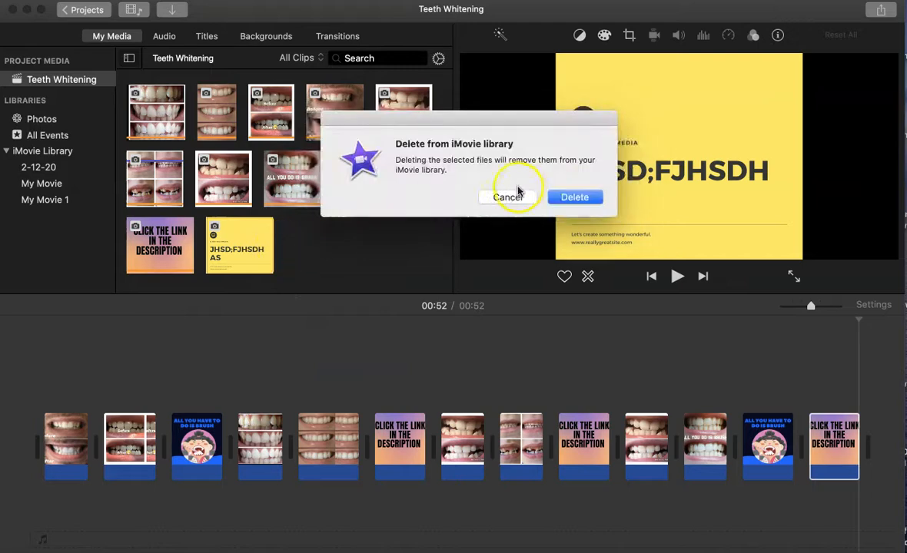
pyautogui.click(562, 198)
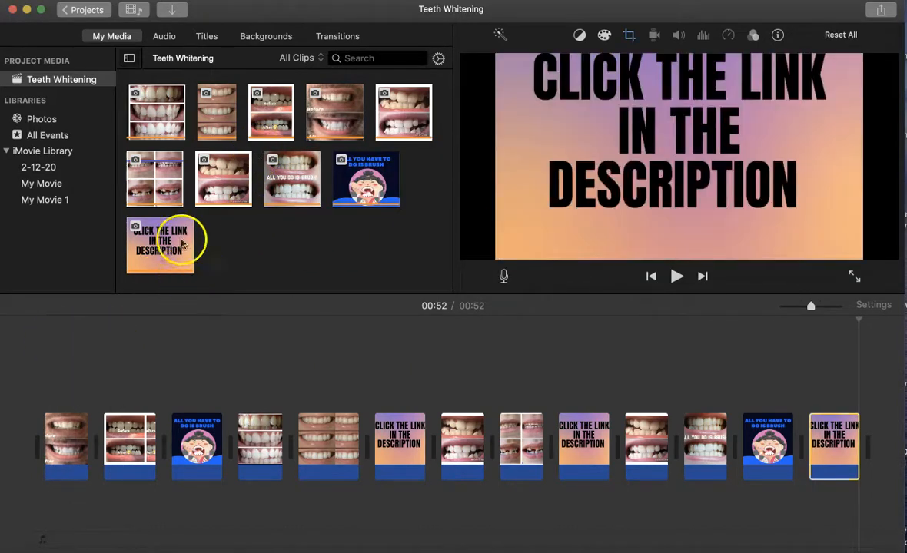
# Preview the opening clips of the movie from the start of the timeline, stopping during the second picture.
pyautogui.moveTo(229, 194); pyautogui.dragTo(231, 246)
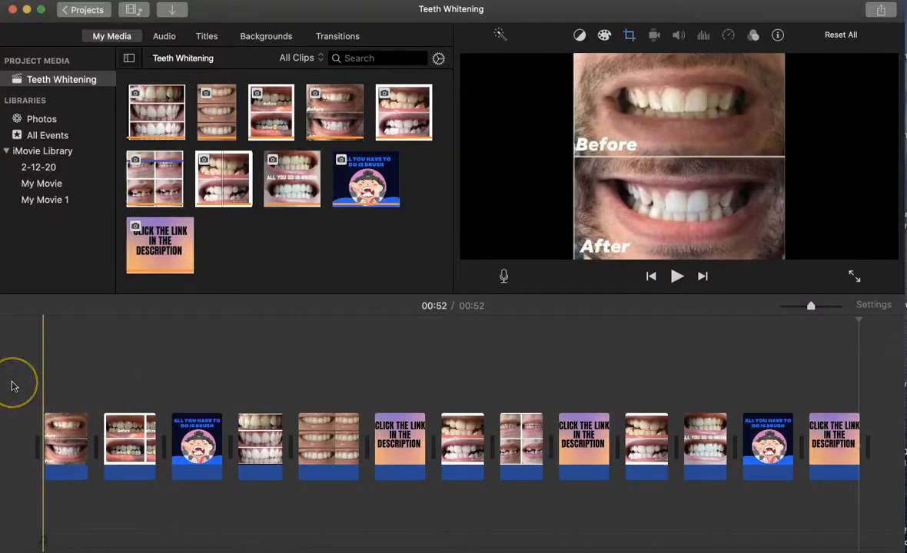
pyautogui.press('space')
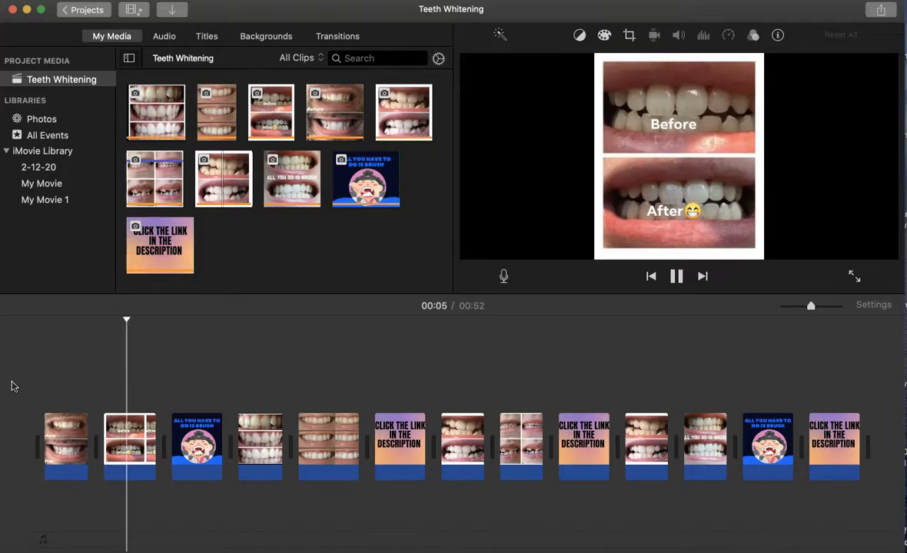
pyautogui.press('space')
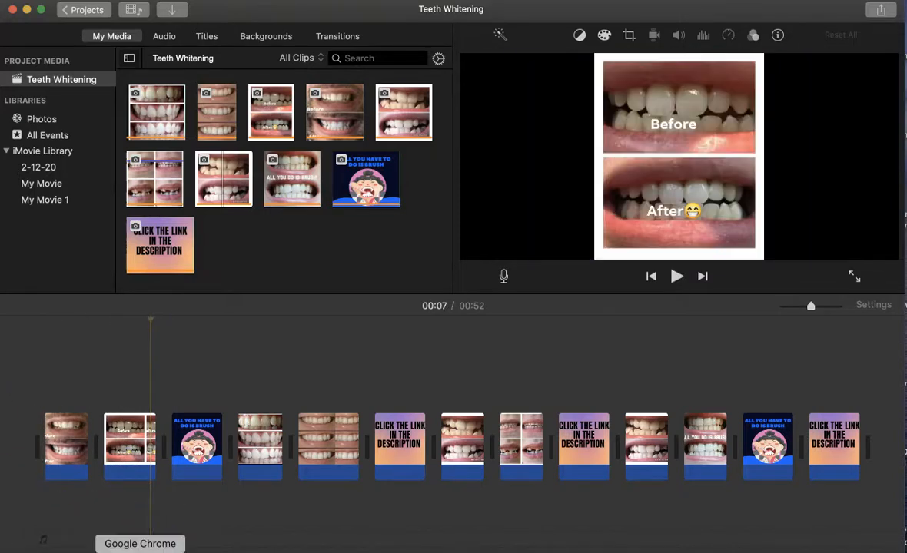
# Switch to Chrome, search for "youtube audio library" in a new tab and open the YouTube Music Library result.
pyautogui.click(140, 550)
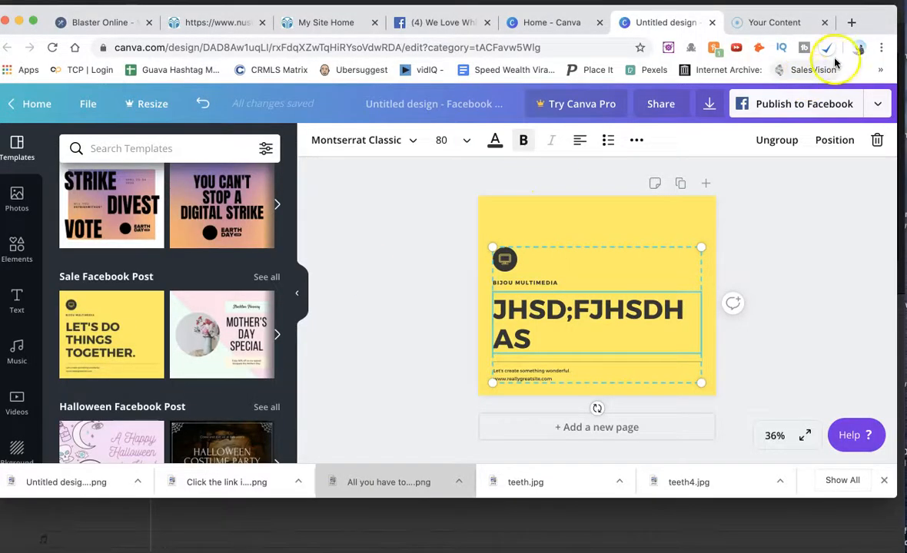
pyautogui.click(851, 23)
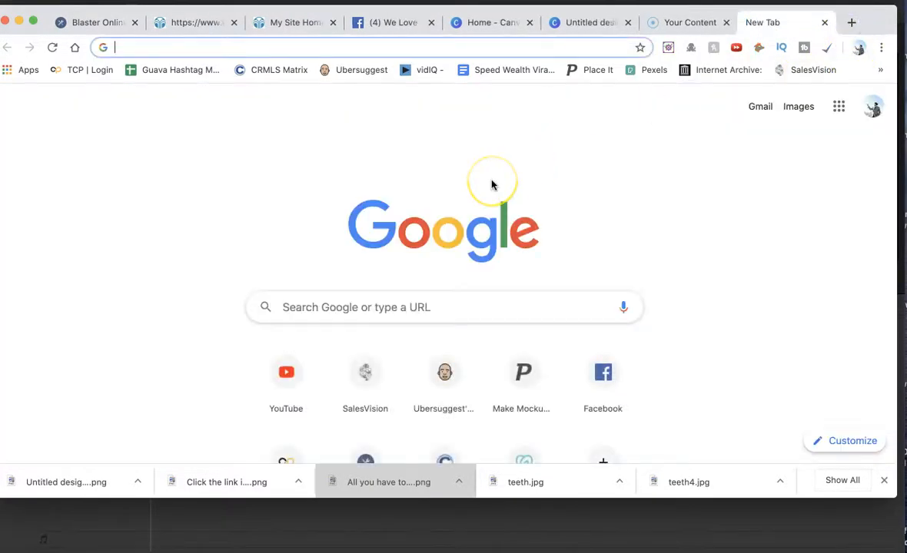
pyautogui.write('youtube.com')
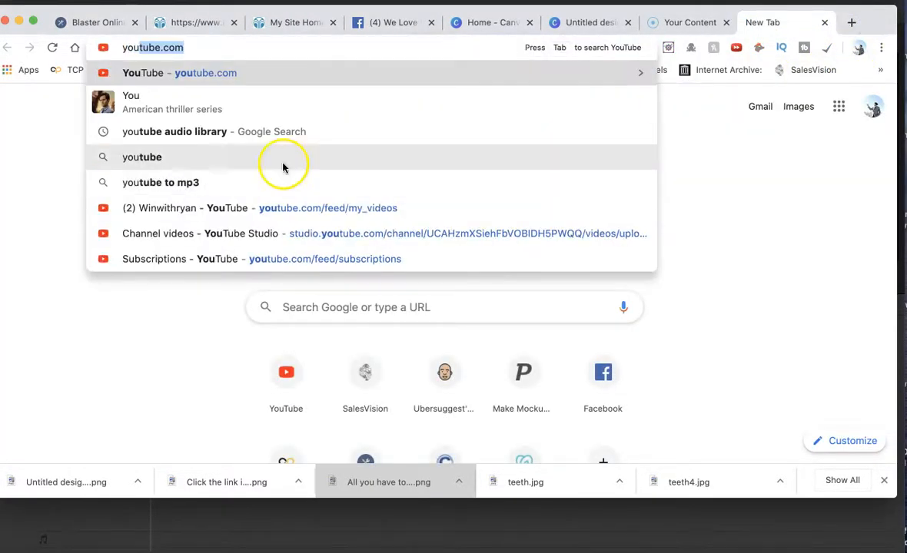
pyautogui.click(199, 136)
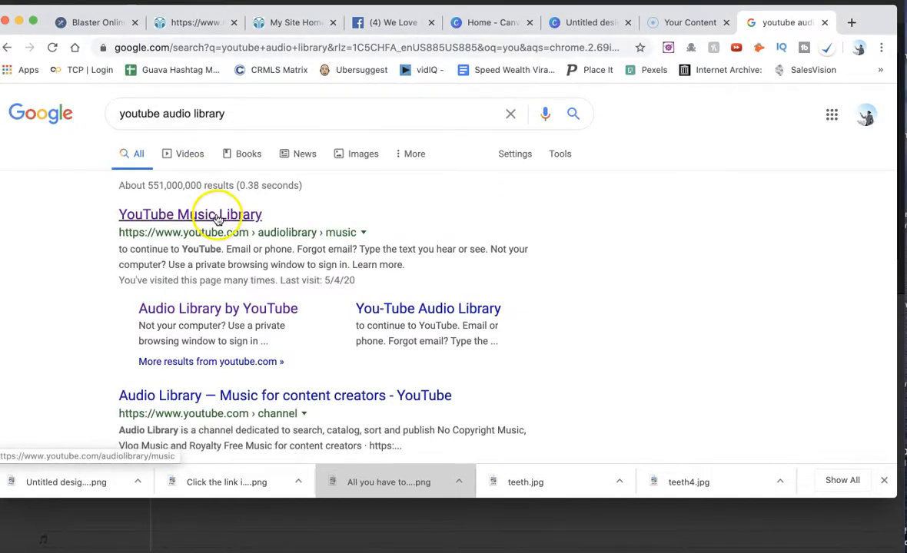
pyautogui.click(192, 216)
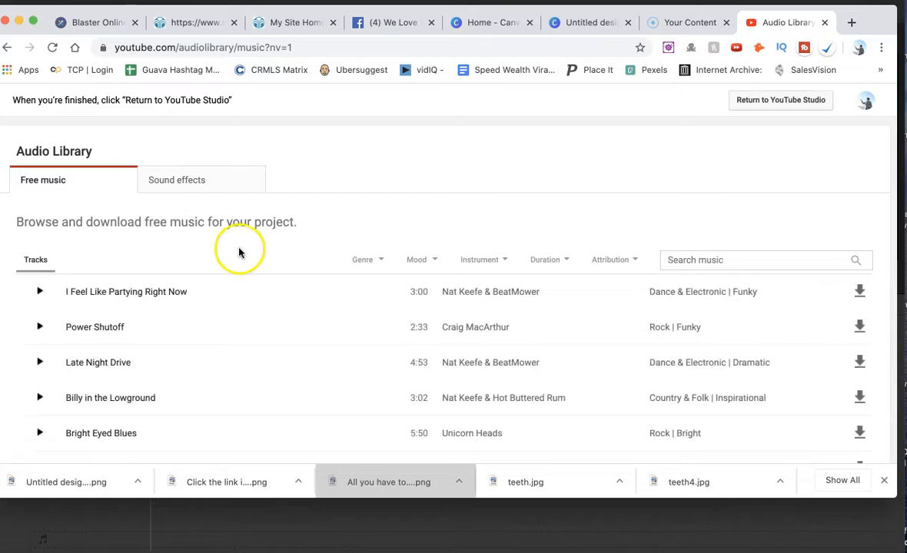
# Browse the free music tracks and filter them by the Dance & Electronic genre.
pyautogui.scroll(-2, 239, 253)
pyautogui.scroll(-10, 262, 273)
pyautogui.scroll(10, 274, 286)
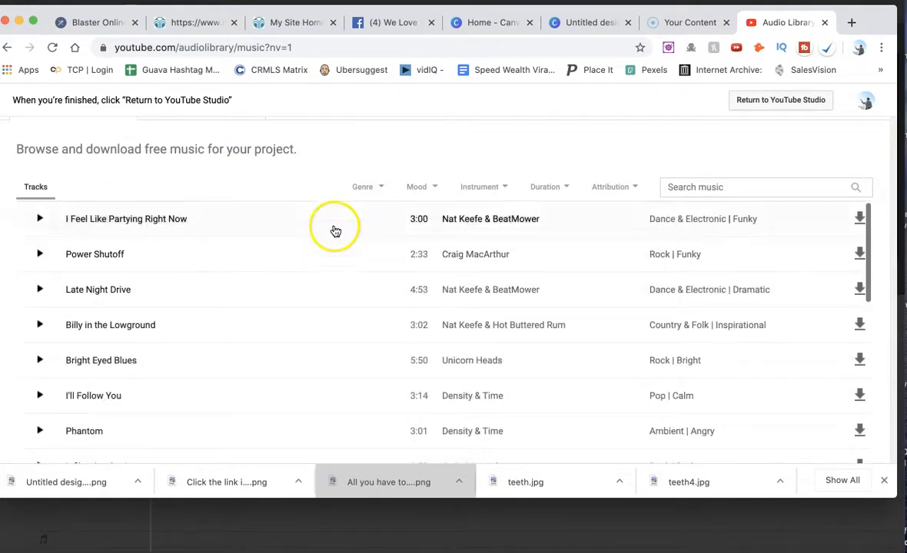
pyautogui.click(363, 187)
pyautogui.click(391, 233)
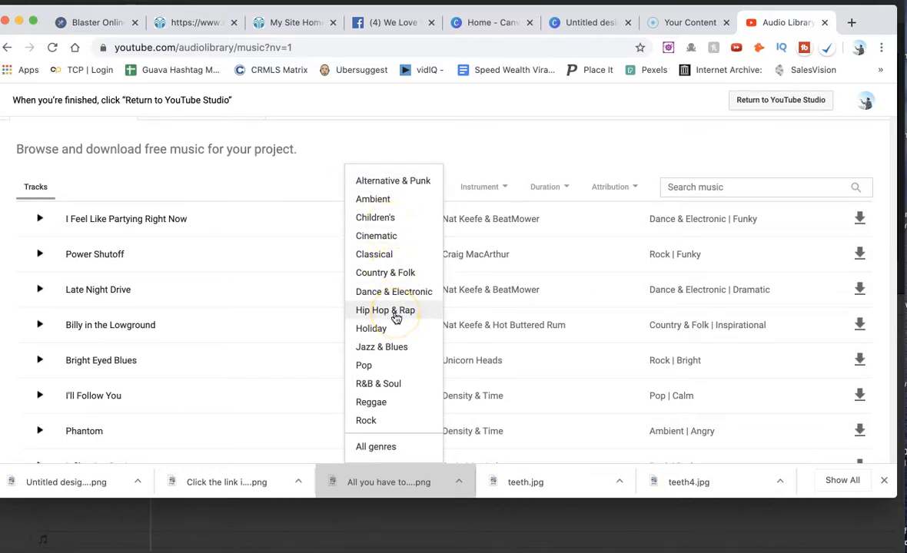
pyautogui.click(391, 262)
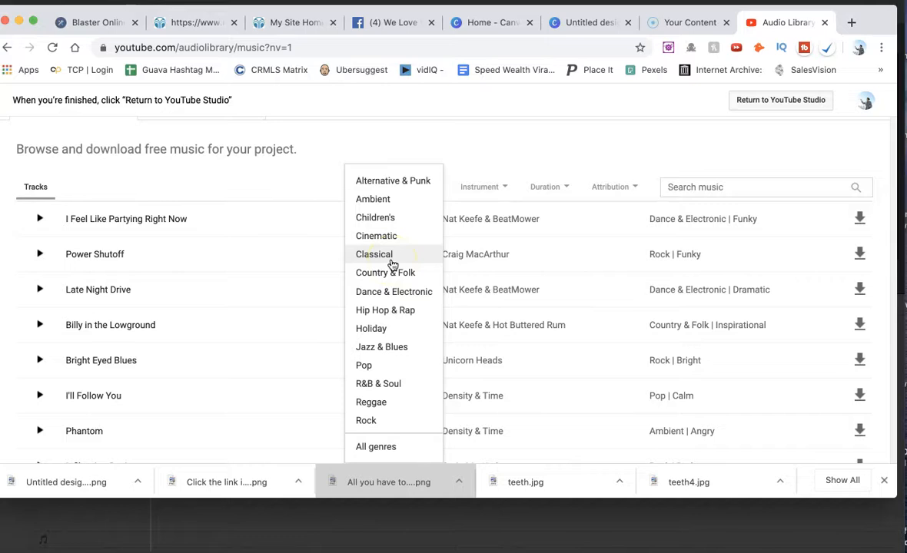
pyautogui.click(385, 291)
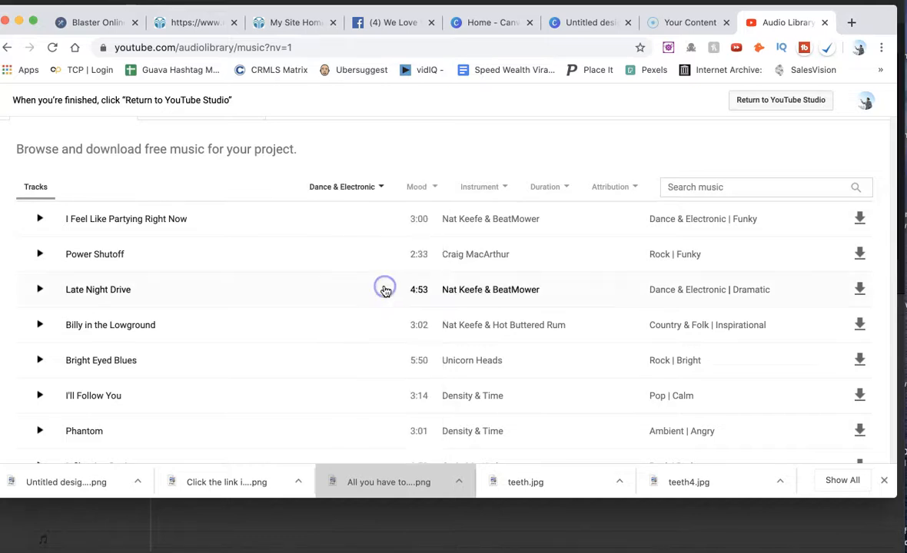
# Listen to the start and a middle section of the tracks Firefly and Dark Cloak.
pyautogui.click(39, 220)
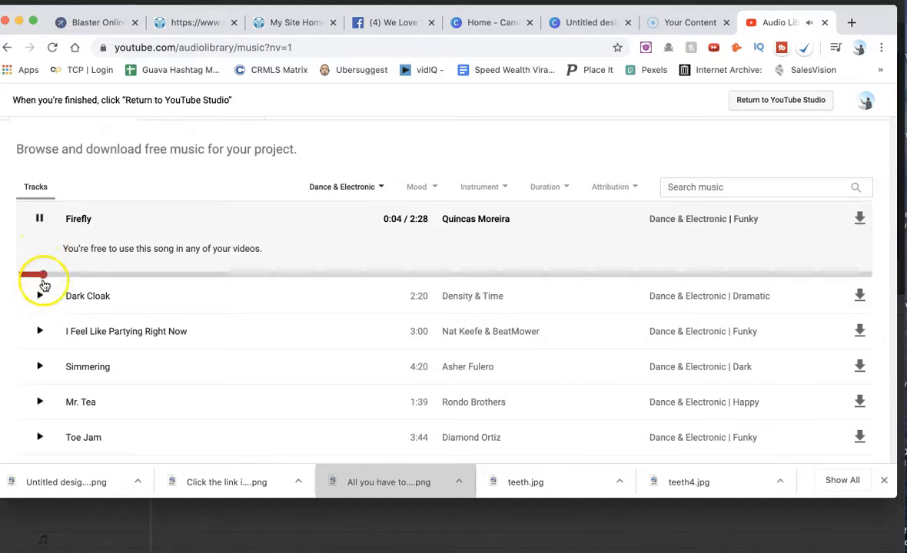
pyautogui.click(344, 275)
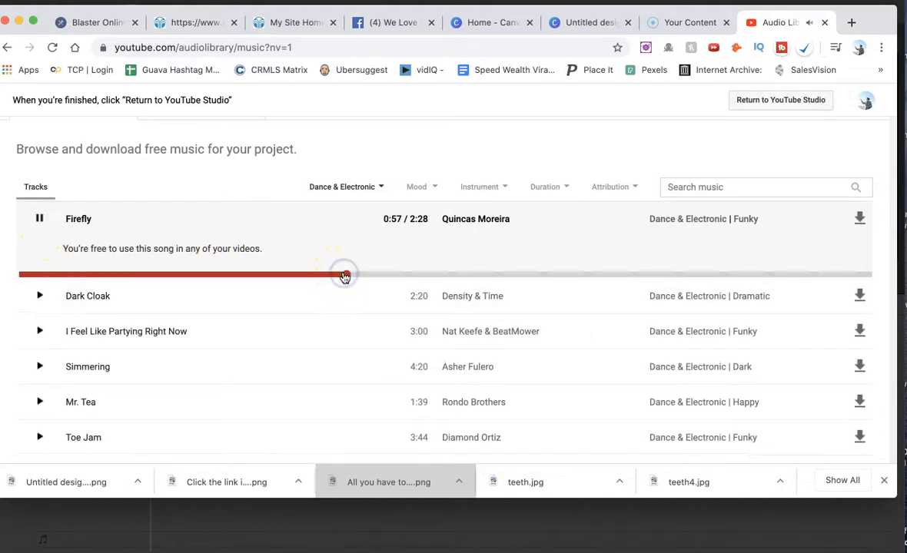
pyautogui.click(40, 294)
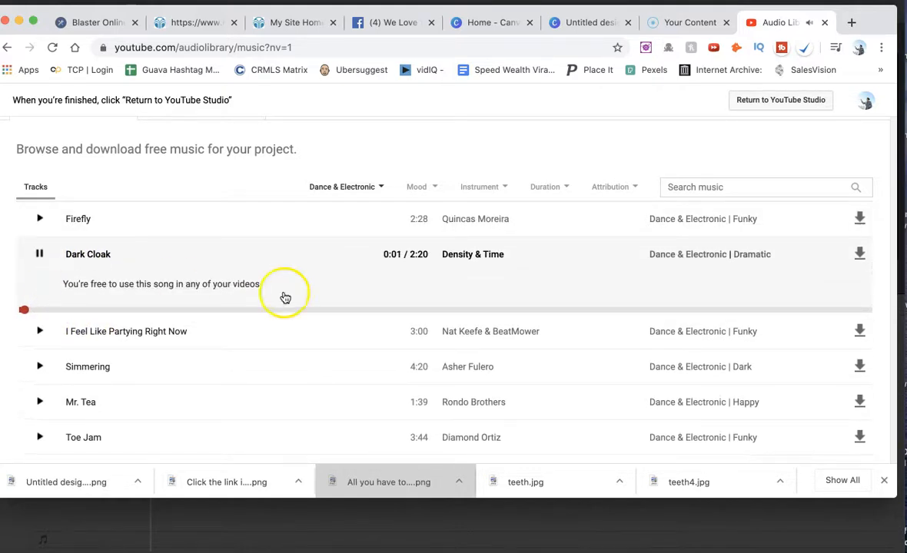
pyautogui.click(360, 310)
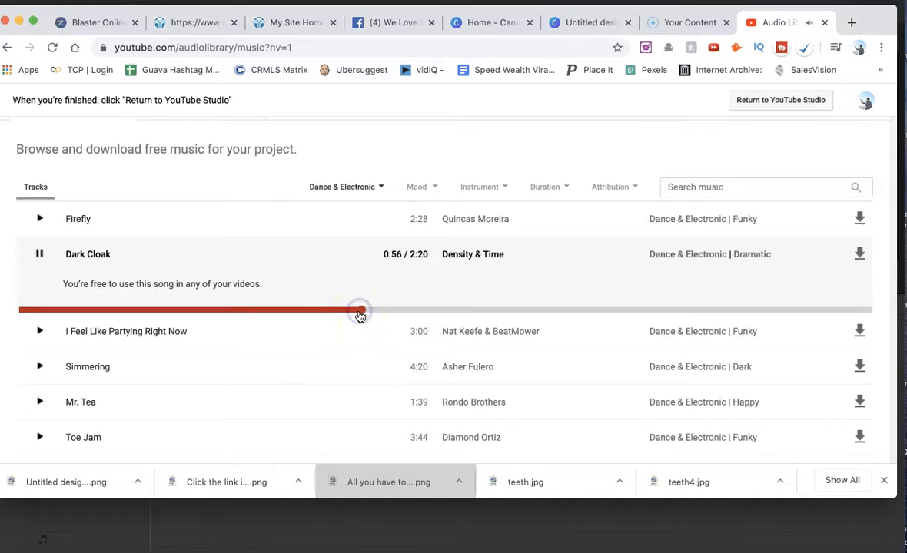
# Listen to several parts of the track I Feel Like Partying Right Now and download it.
pyautogui.click(39, 331)
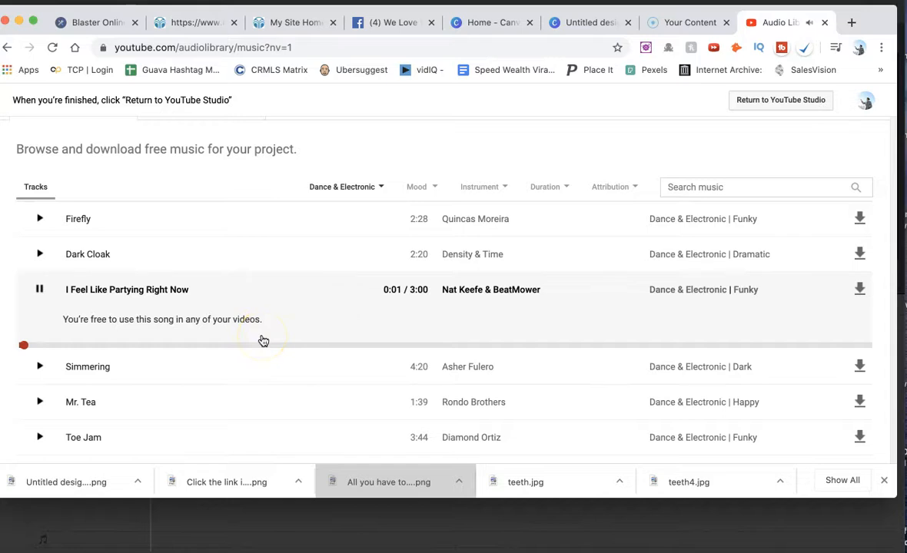
pyautogui.click(360, 346)
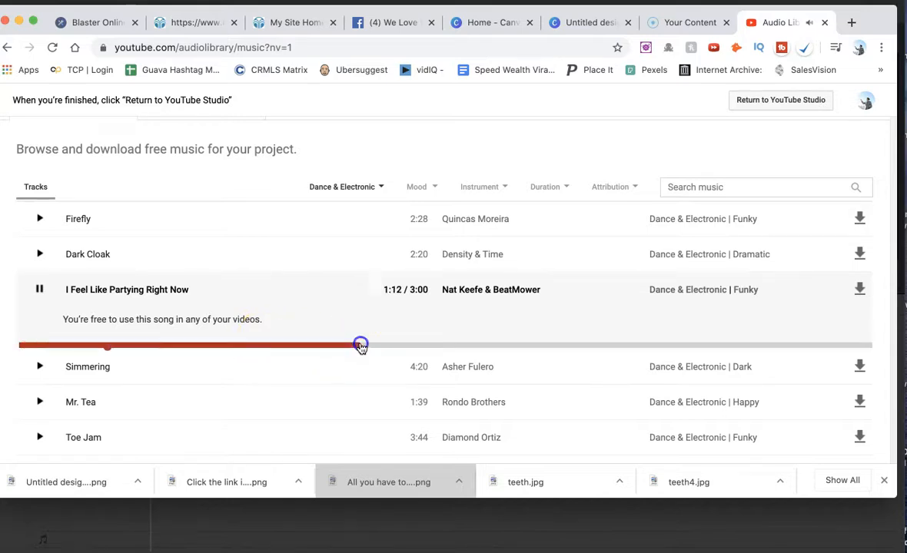
pyautogui.click(527, 345)
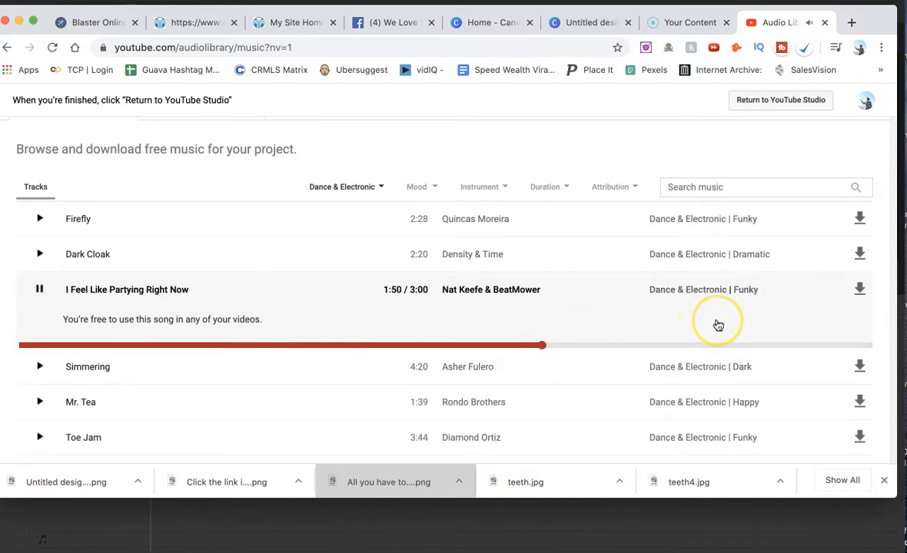
pyautogui.click(860, 290)
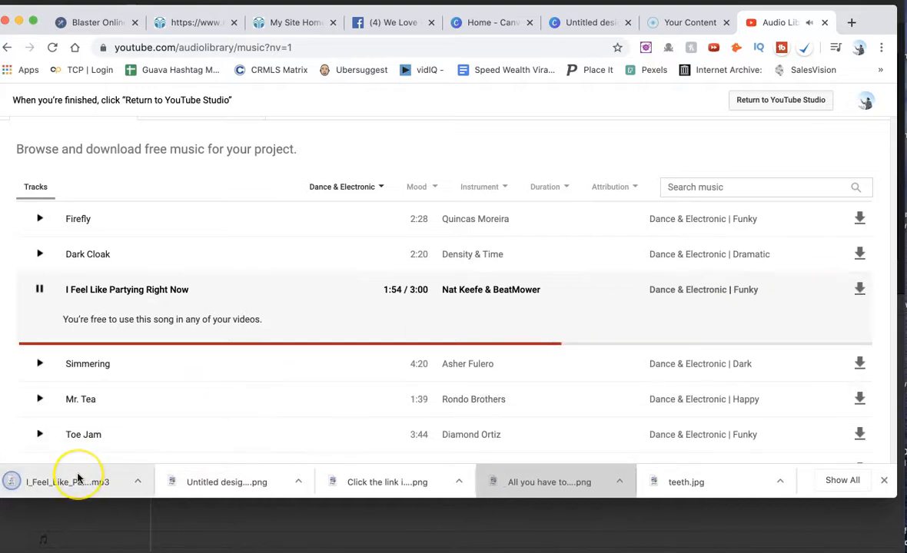
# Switch to iMovie and import I_Feel_Like_Partying_Right_Now.mp3 from the Downloads folder into the Teeth Whitening project media.
pyautogui.click(778, 550)
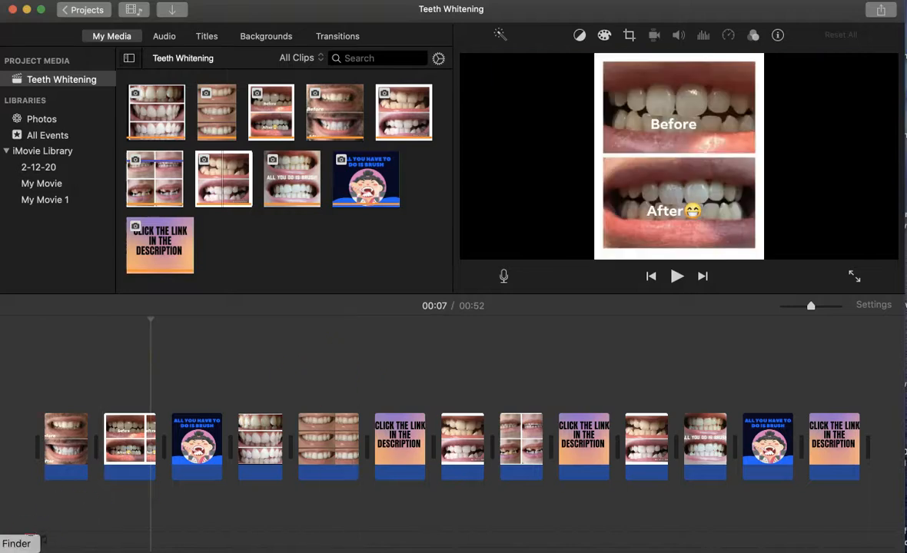
pyautogui.click(16, 551)
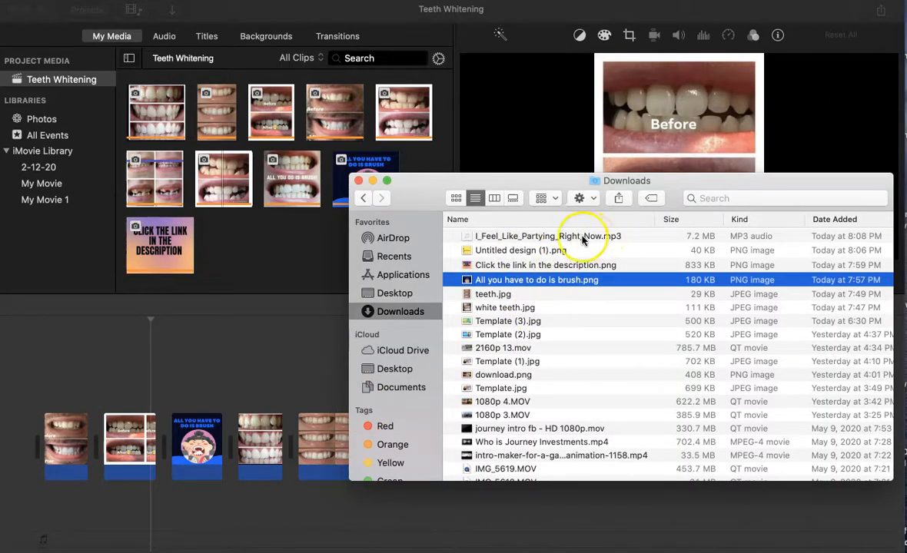
pyautogui.moveTo(561, 236); pyautogui.dragTo(304, 245)
pyautogui.click(251, 251)
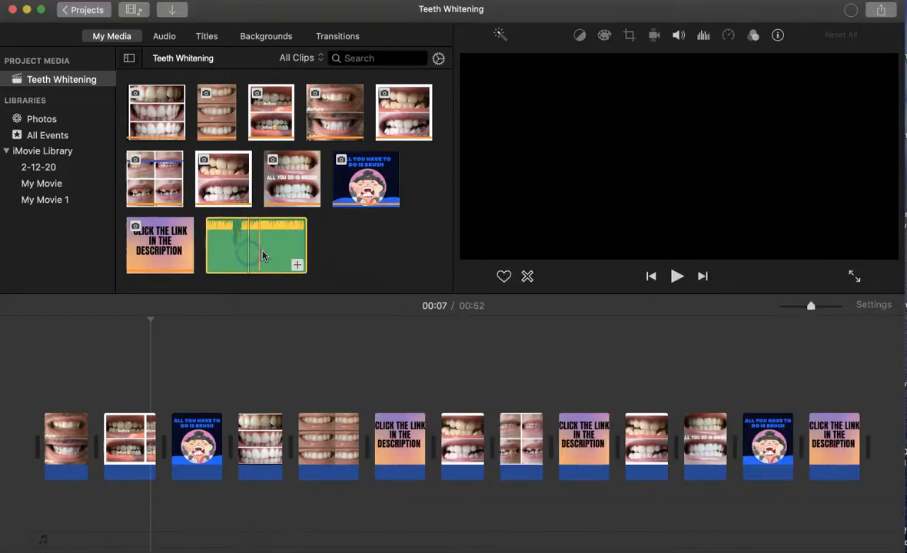
# Add the imported song to the movie as background music and compare its length with the picture clips.
pyautogui.click(297, 266)
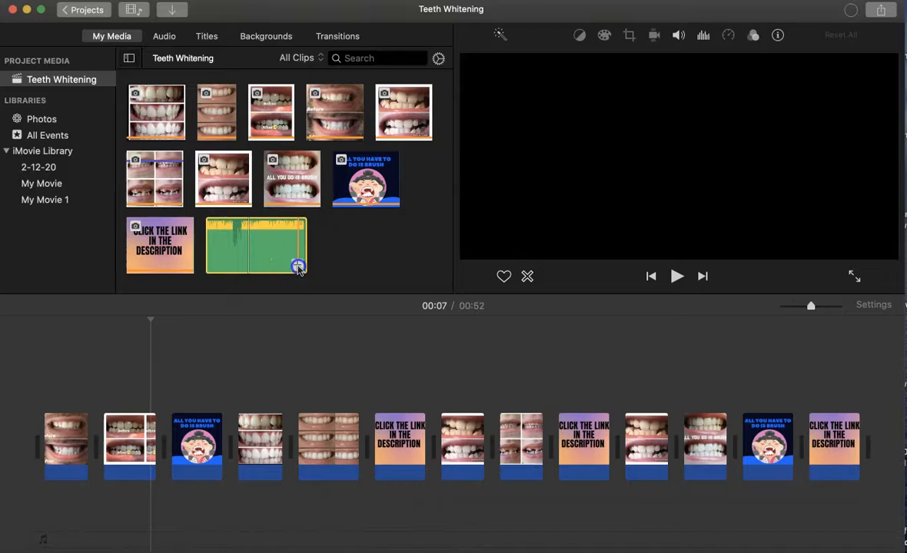
pyautogui.hscroll(-20, 312, 410)
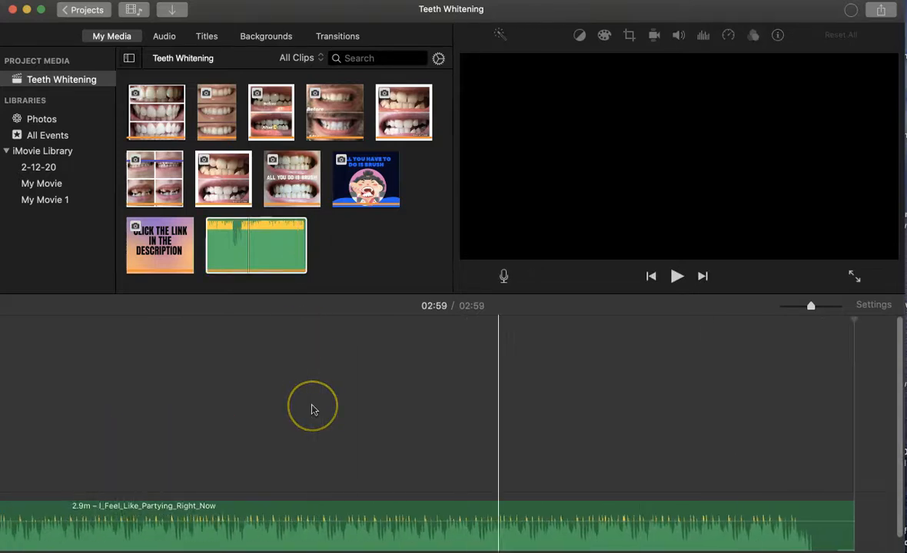
pyautogui.hscroll(-15, 312, 410)
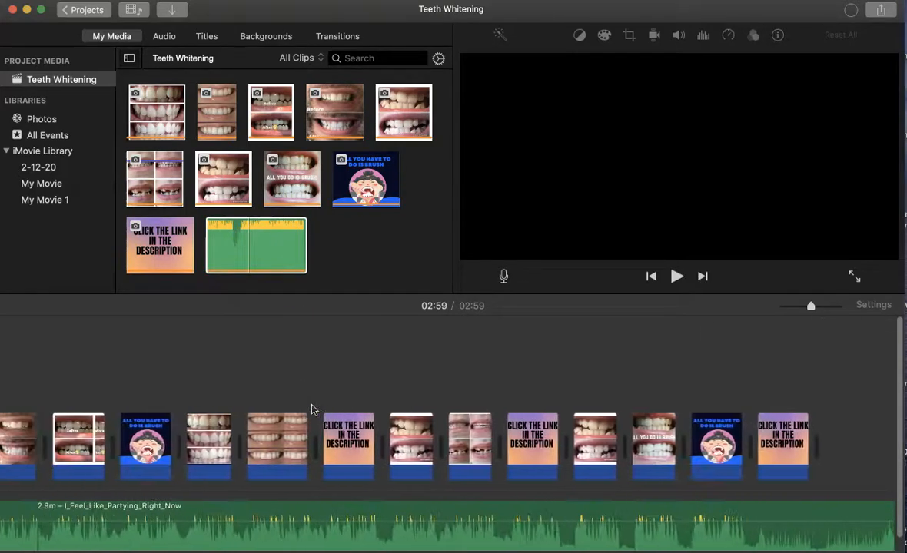
pyautogui.hscroll(20, 677, 409)
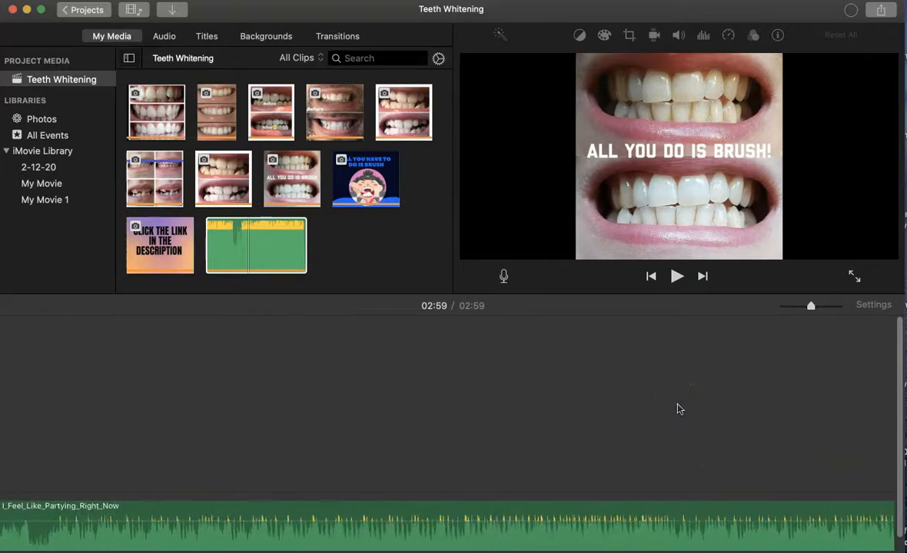
pyautogui.hscroll(-10, 677, 409)
pyautogui.hscroll(-5, 677, 409)
# Append the ALL YOU DO IS BRUSH! photo, the white-framed PicJointer photo and the italic-labelled Before/After photo to the movie's end.
pyautogui.click(364, 328)
pyautogui.click(291, 178)
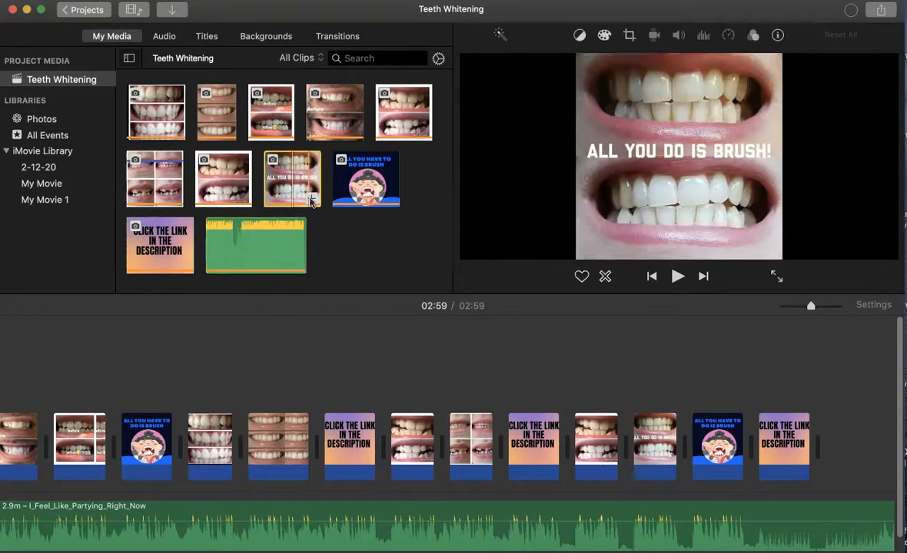
pyautogui.click(312, 200)
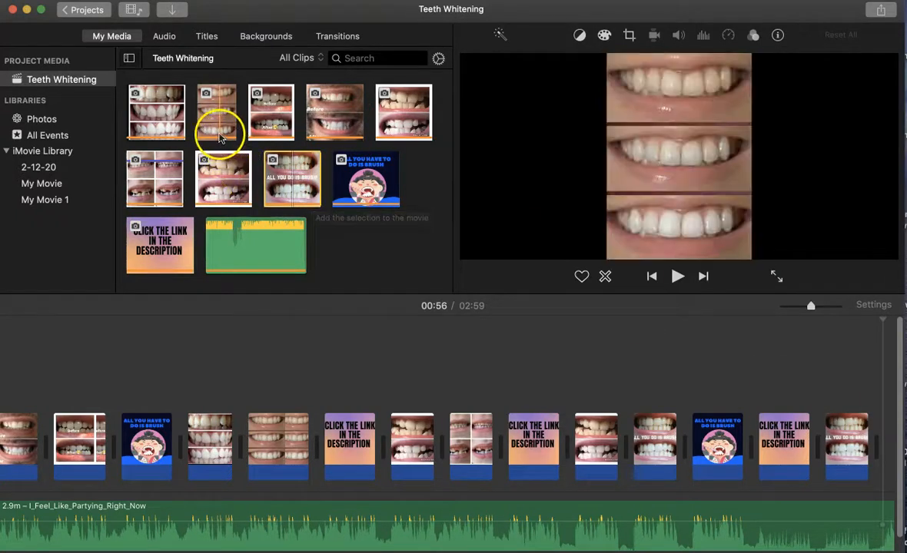
pyautogui.click(223, 176)
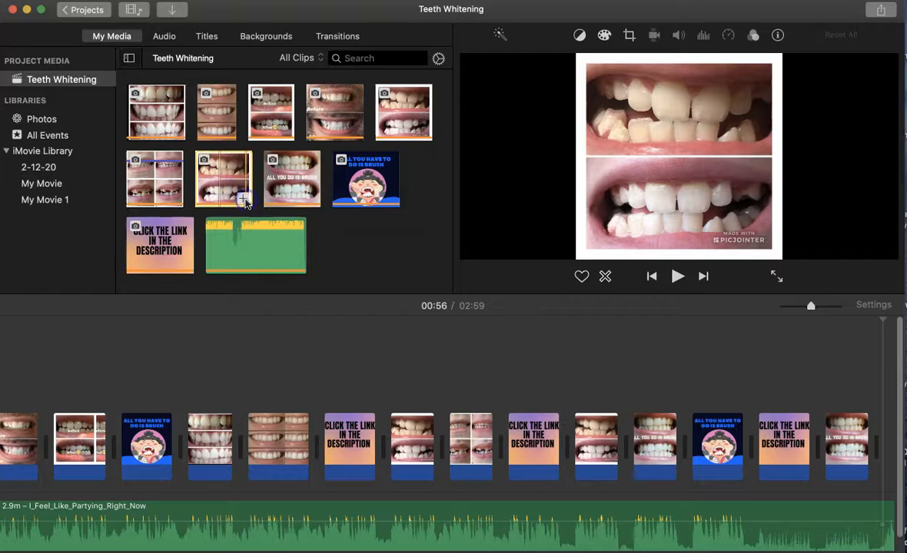
pyautogui.click(244, 201)
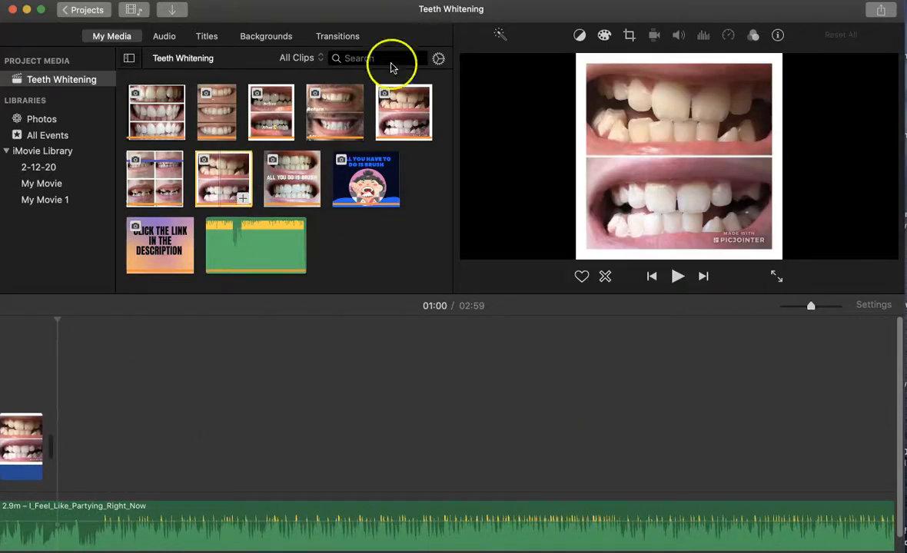
pyautogui.click(359, 125)
pyautogui.click(353, 135)
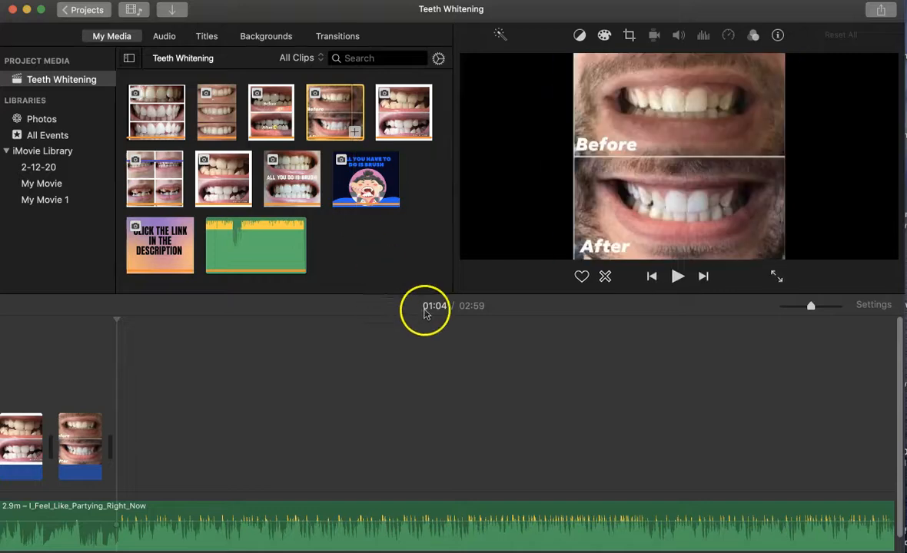
# Append the "Click the link in the description" and "All you have to do is brush" images to the end of the movie.
pyautogui.click(217, 383)
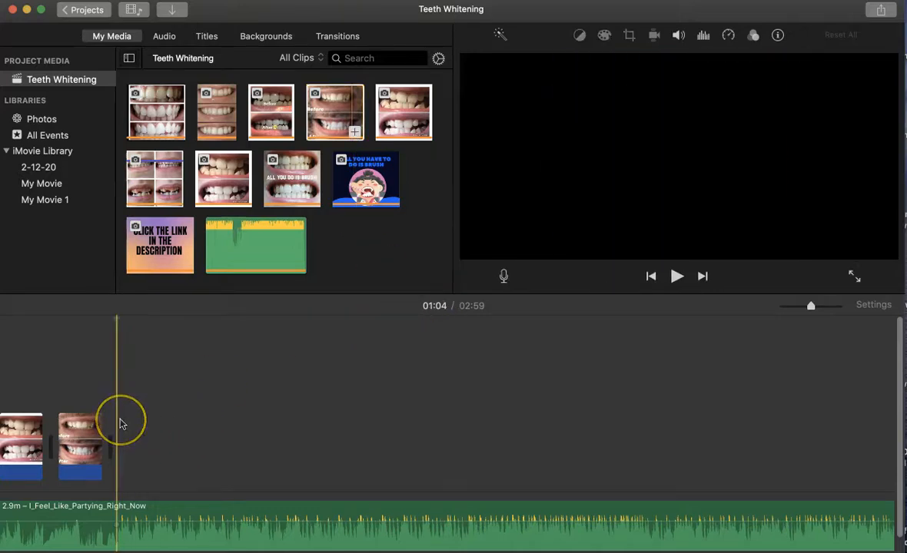
pyautogui.click(164, 253)
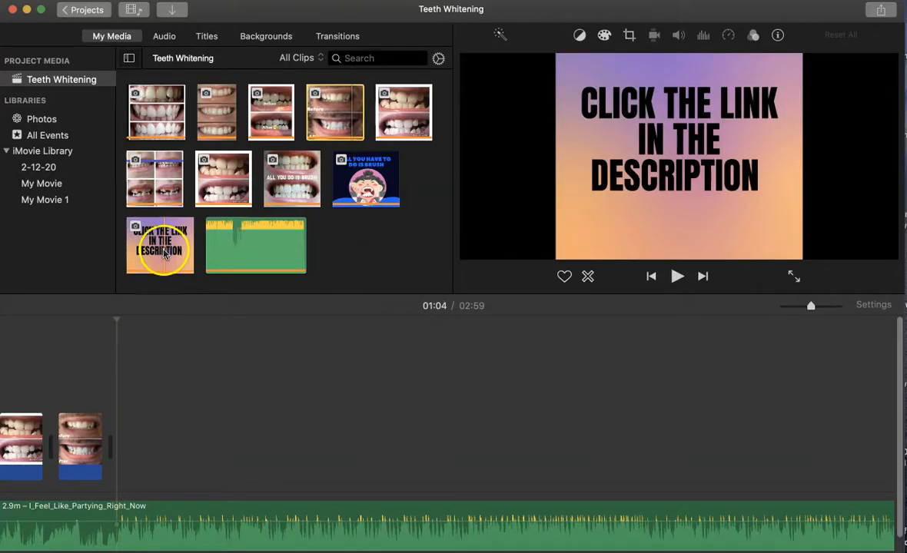
pyautogui.click(184, 265)
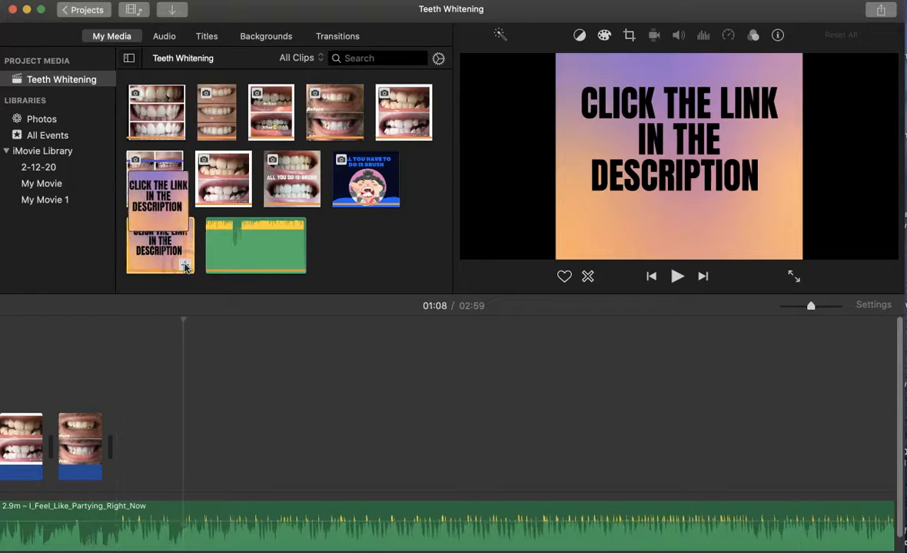
pyautogui.click(376, 171)
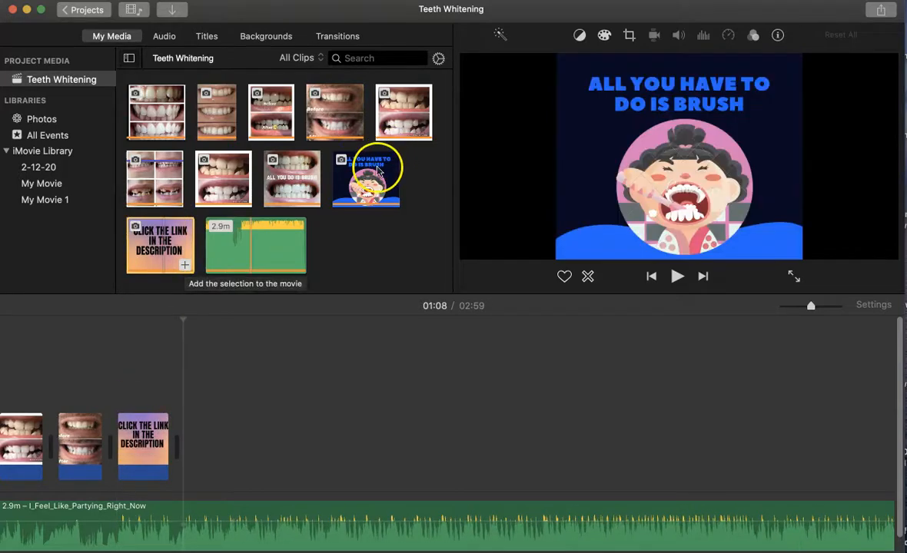
pyautogui.click(387, 196)
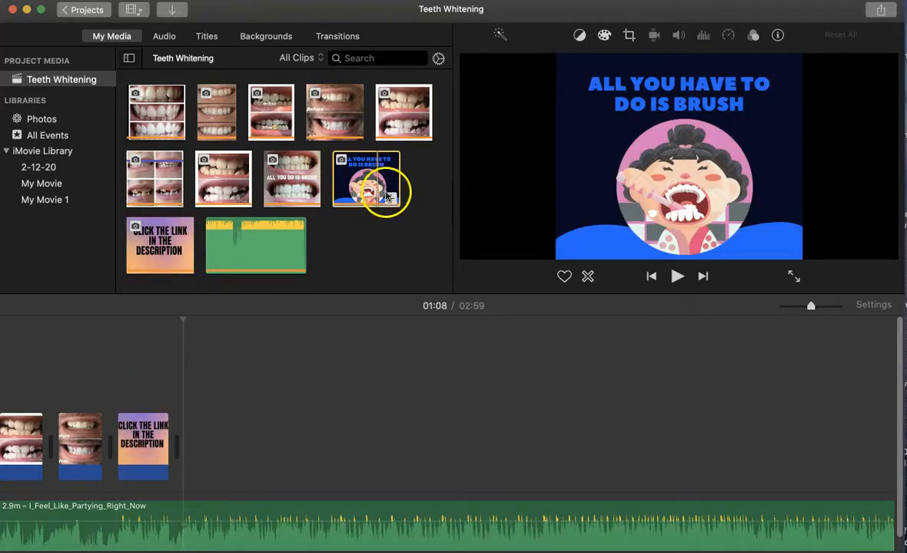
pyautogui.moveTo(387, 196)
pyautogui.mouseDown()
pyautogui.moveTo(369, 184)
pyautogui.moveTo(348, 135)
pyautogui.moveTo(336, 320)
pyautogui.mouseUp()
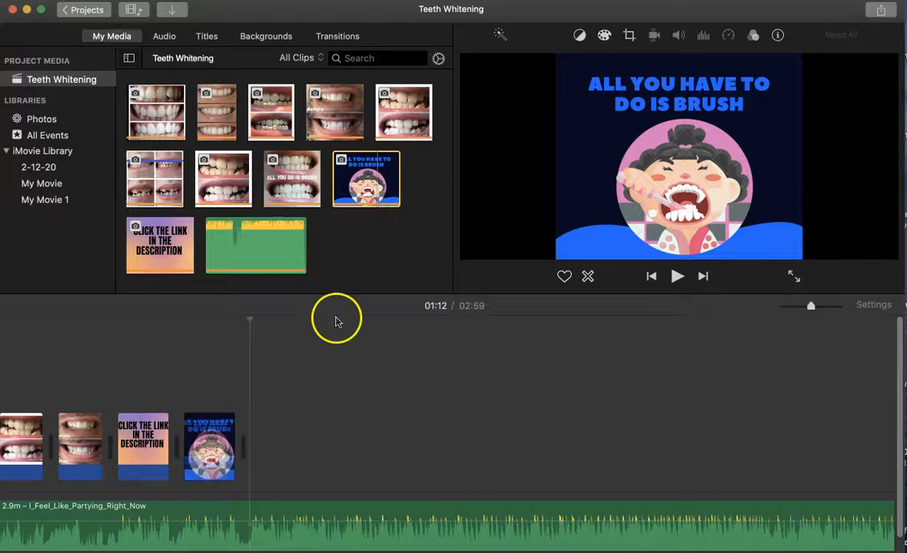
# Trim the end of the background music so it finishes with the last picture, giving a movie length of 01:12.
pyautogui.hscroll(-10, 315, 398)
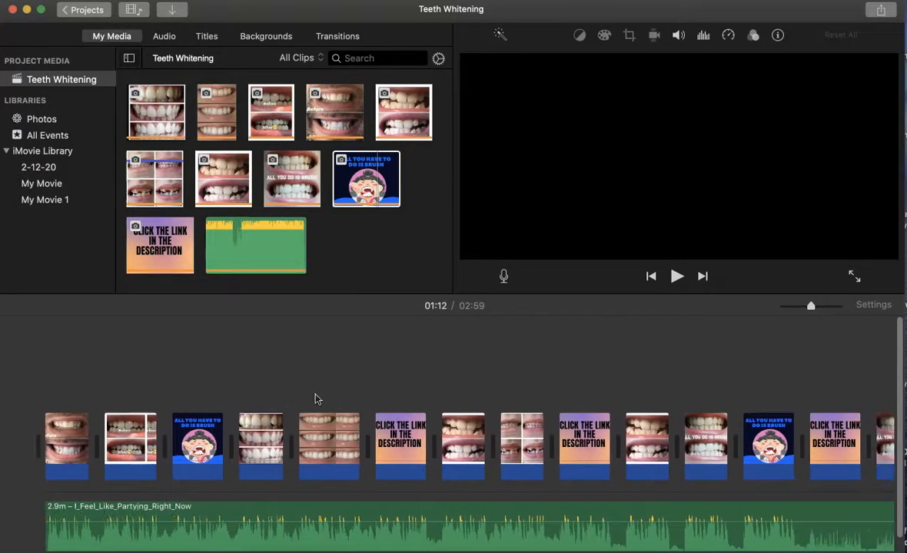
pyautogui.hscroll(15, 315, 398)
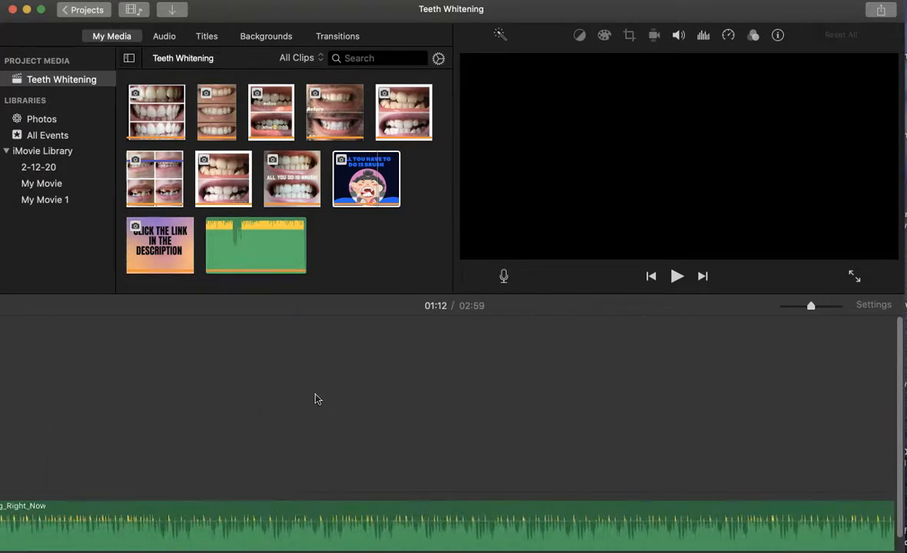
pyautogui.click(407, 431)
pyautogui.click(621, 533)
pyautogui.click(670, 536)
pyautogui.moveTo(666, 531); pyautogui.dragTo(111, 520)
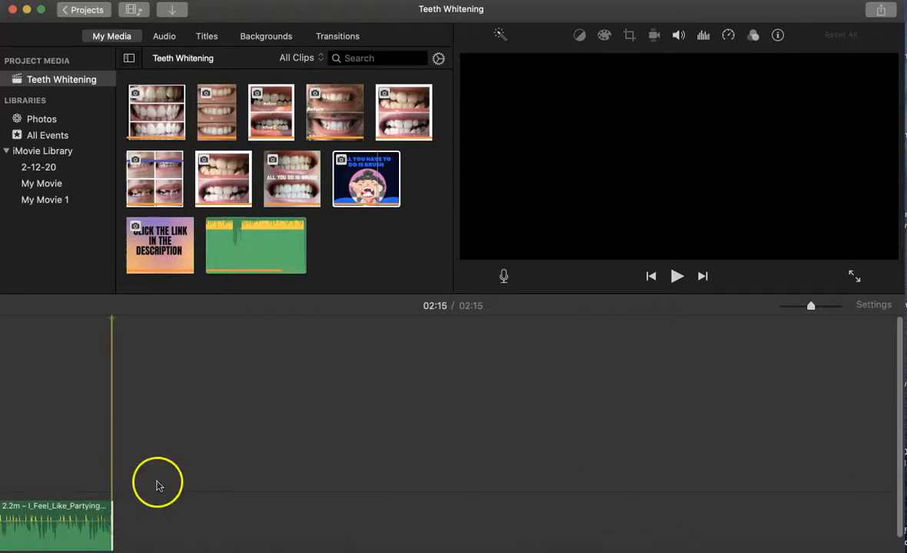
pyautogui.click(190, 531)
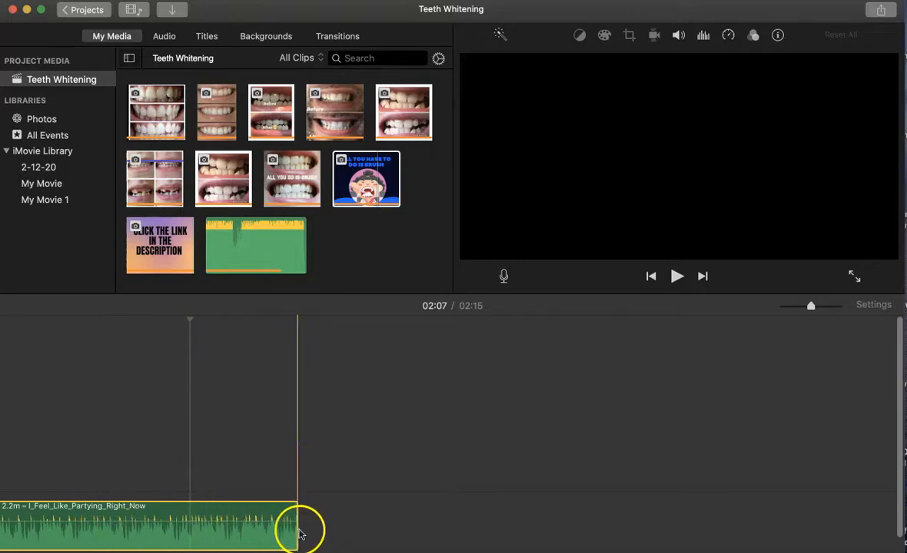
pyautogui.moveTo(296, 532); pyautogui.dragTo(108, 521)
pyautogui.hscroll(-8, 108, 467)
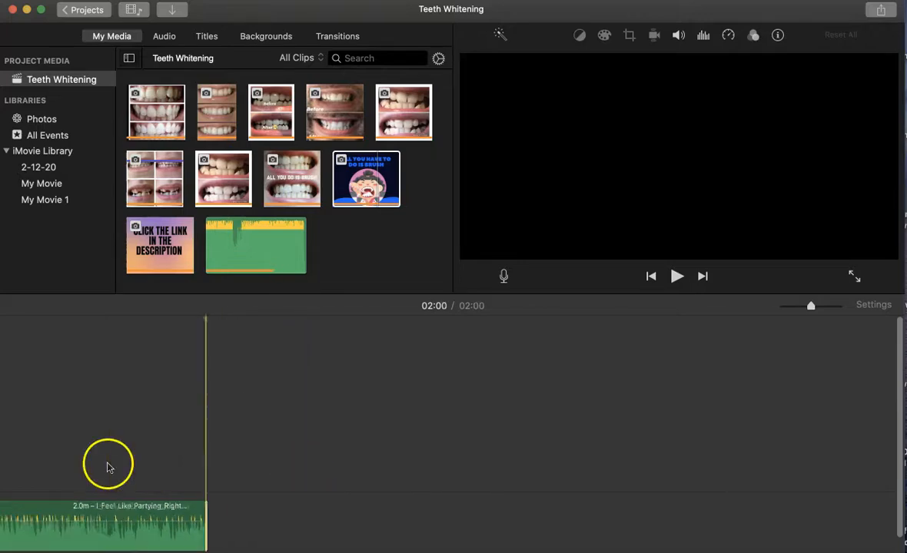
pyautogui.moveTo(758, 529); pyautogui.dragTo(137, 513)
pyautogui.hscroll(-10, 253, 500)
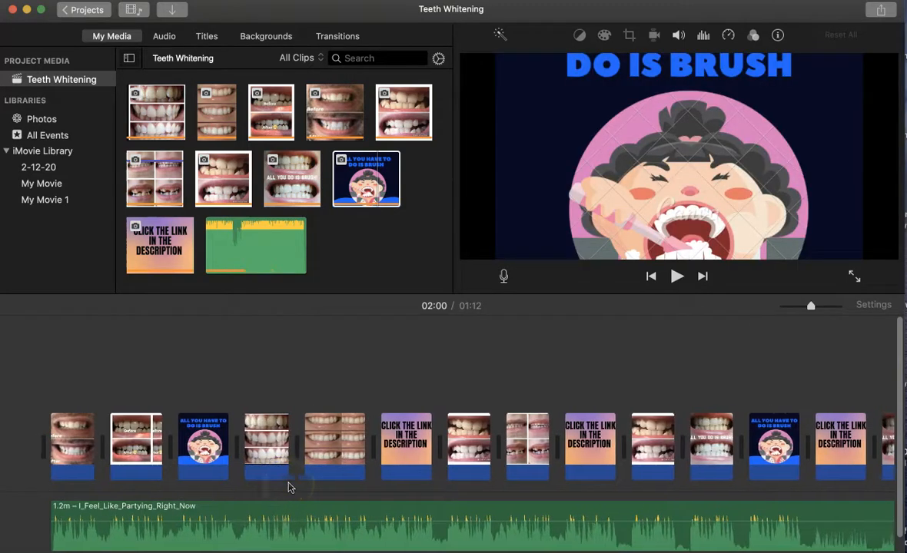
# Play the movie from the beginning to check the opening clips with the music.
pyautogui.click(35, 470)
pyautogui.press('space')
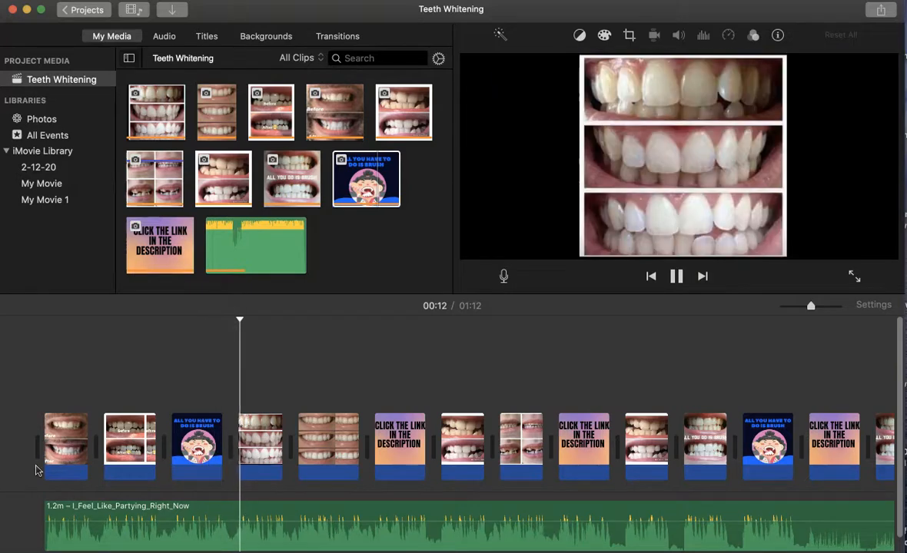
# Set the crop style of the first "All you have to do is brush" image in the timeline to Fit.
pyautogui.click(195, 453)
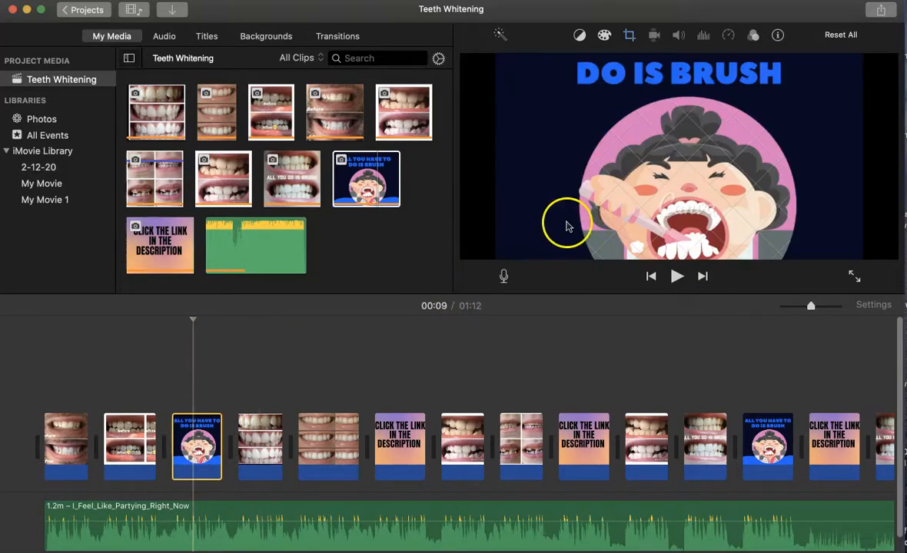
pyautogui.click(630, 37)
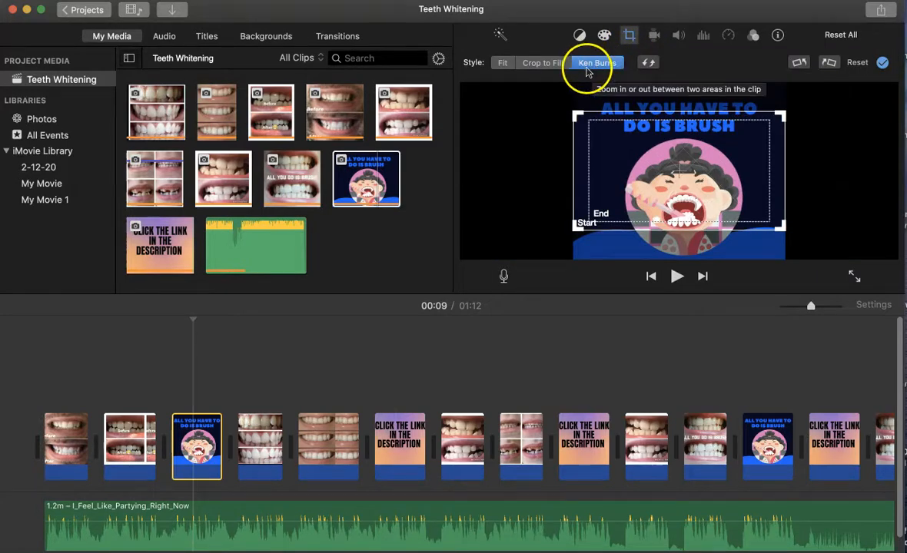
pyautogui.click(504, 62)
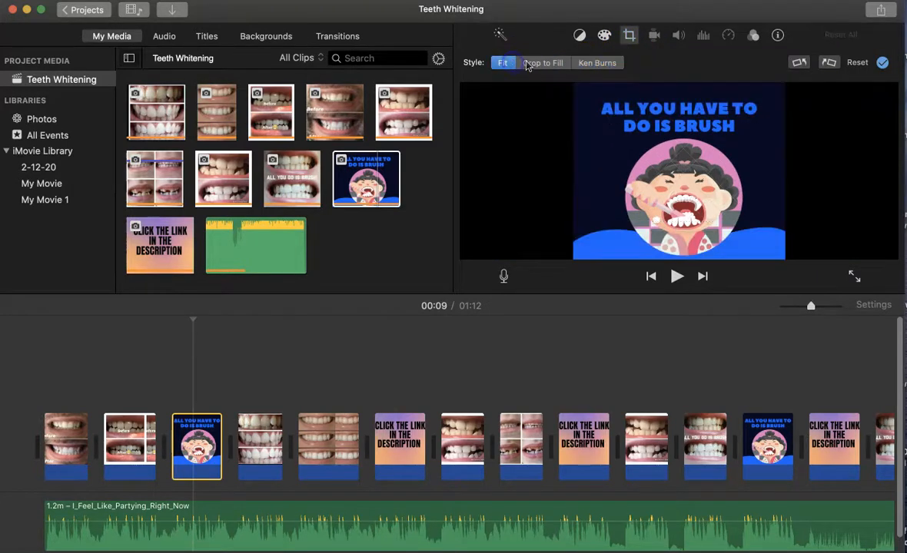
pyautogui.click(116, 375)
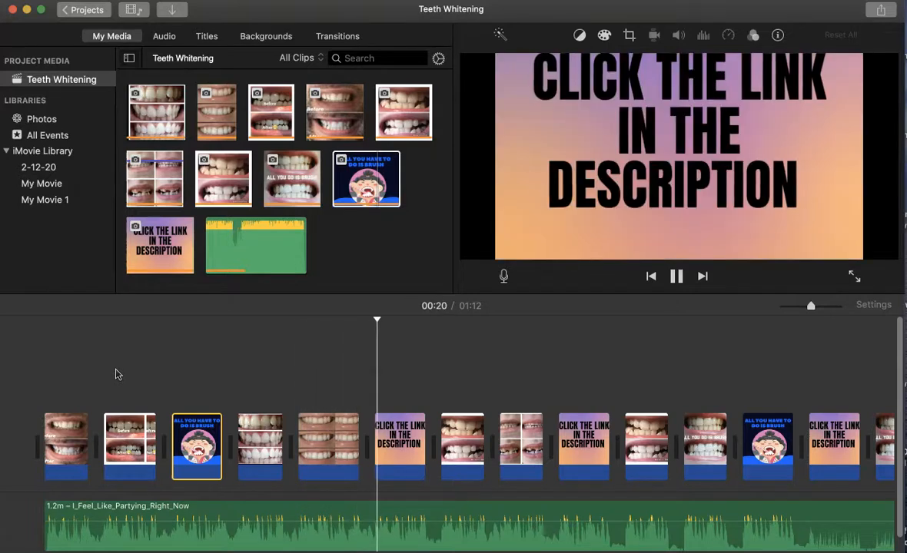
# Set the crop style of the first two "Click the link in the description" images in the timeline to Fit.
pyautogui.click(385, 457)
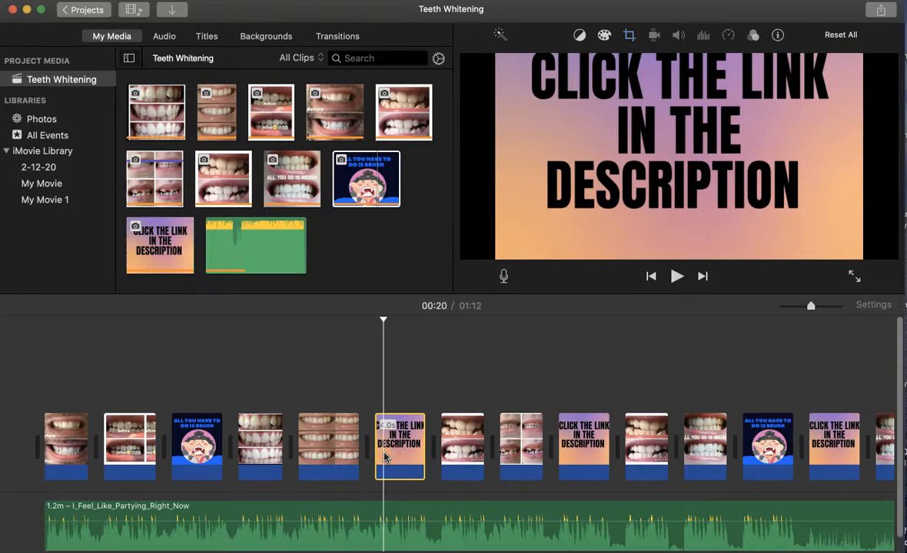
pyautogui.click(629, 35)
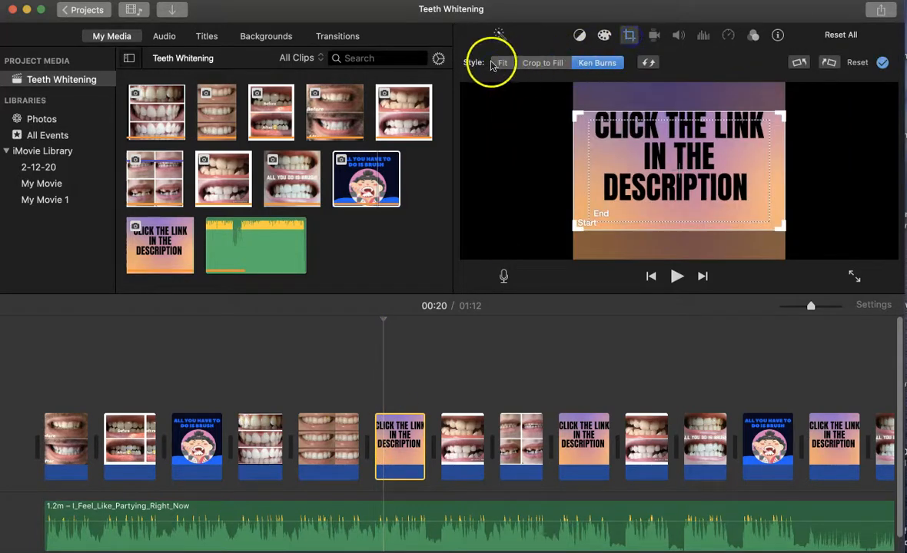
pyautogui.click(502, 63)
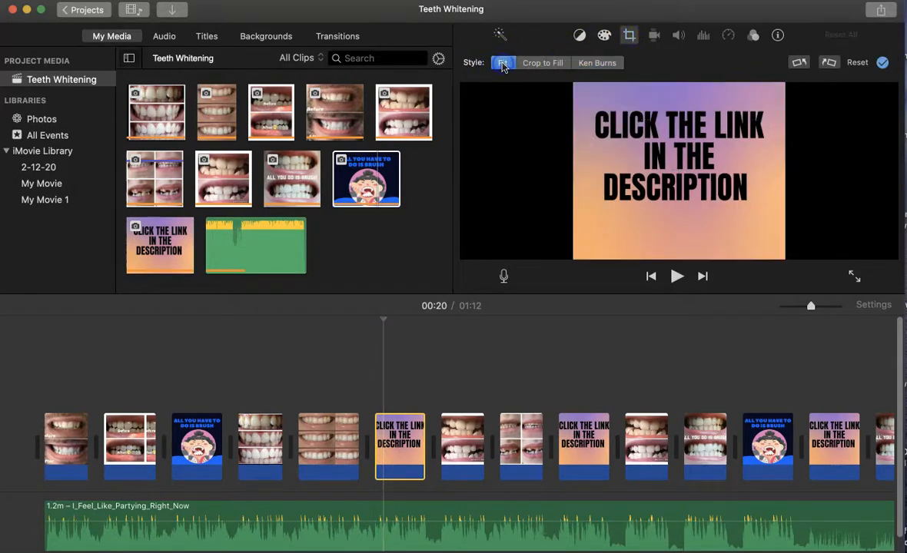
pyautogui.click(588, 451)
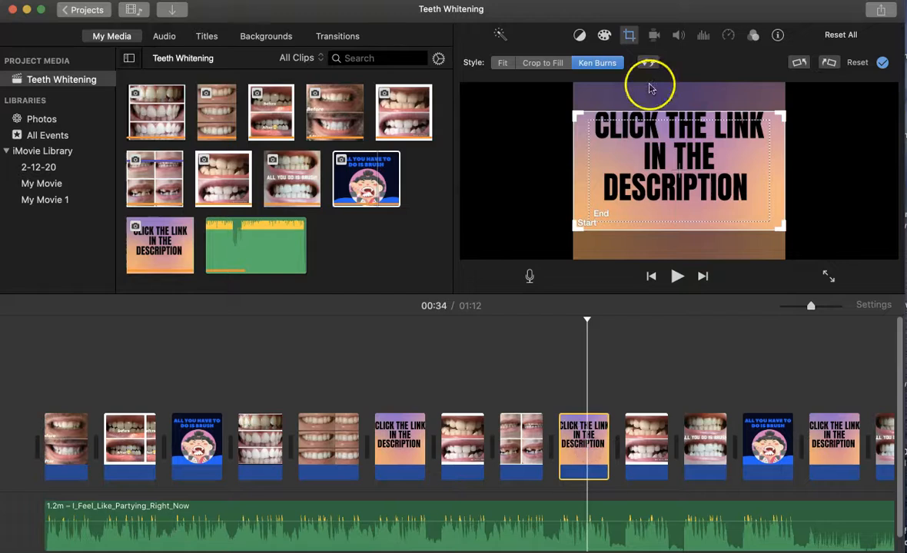
pyautogui.click(503, 62)
# Apply the Fit crop style to the second "All you have to do is brush" image and the "Click the link in the description" image following it.
pyautogui.click(752, 446)
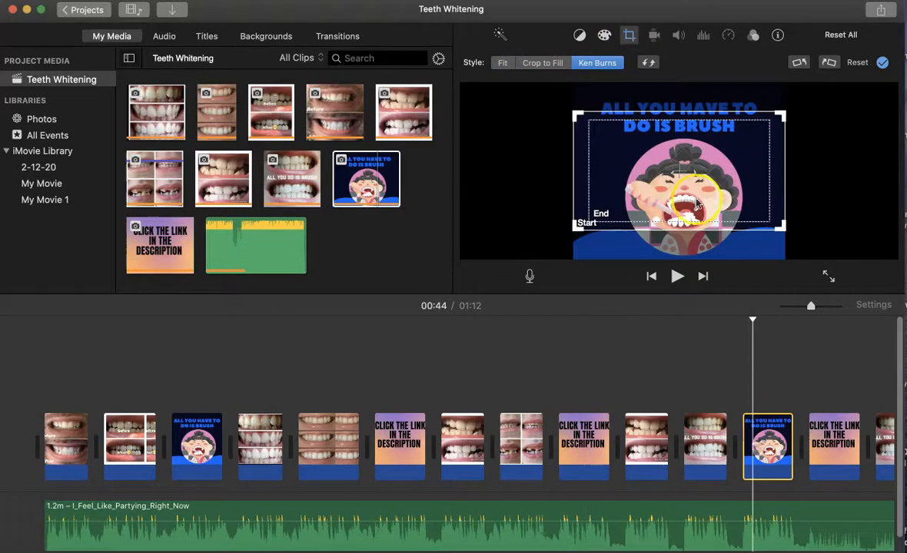
pyautogui.click(503, 62)
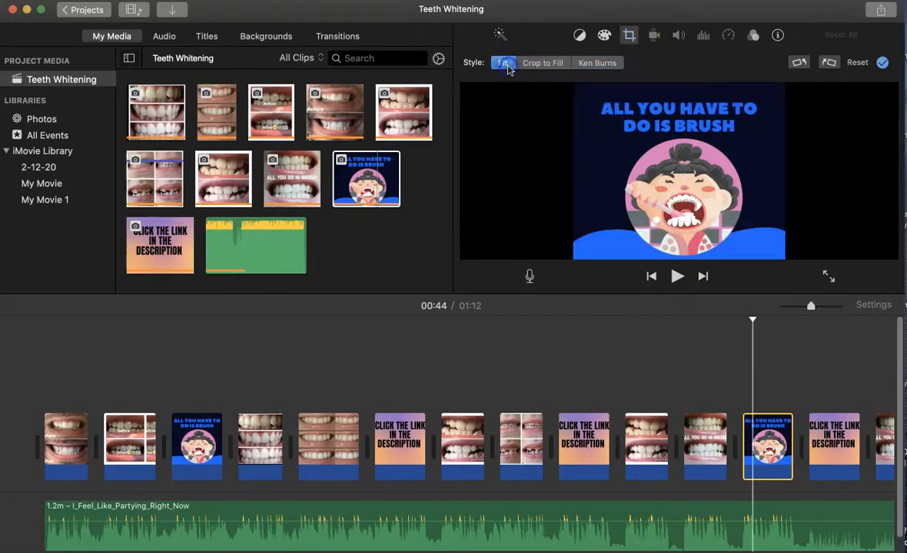
pyautogui.hscroll(2, 713, 357)
pyautogui.hscroll(2, 722, 359)
pyautogui.click(730, 446)
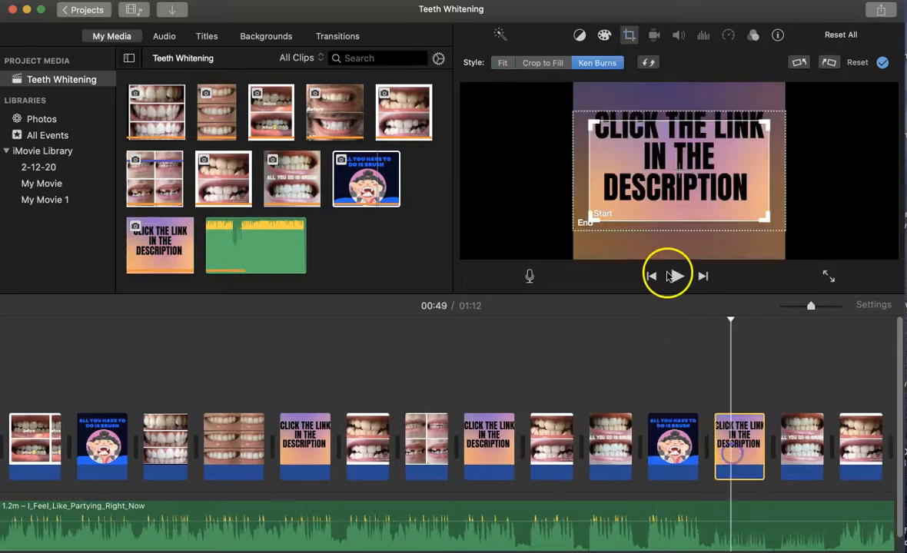
pyautogui.click(502, 63)
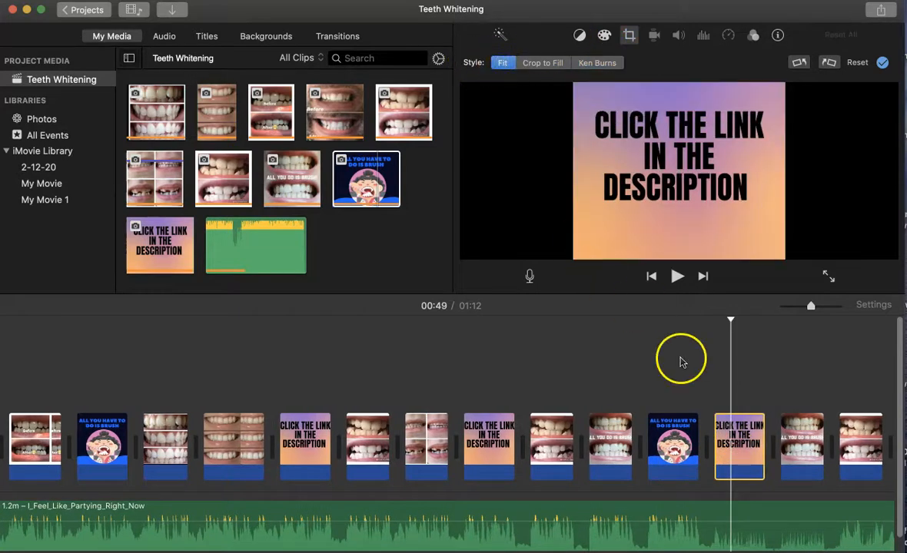
# Apply the Fit crop style to the movie's last two images, "Click the link in the description" and "All you have to do is brush".
pyautogui.hscroll(5, 680, 361)
pyautogui.click(674, 439)
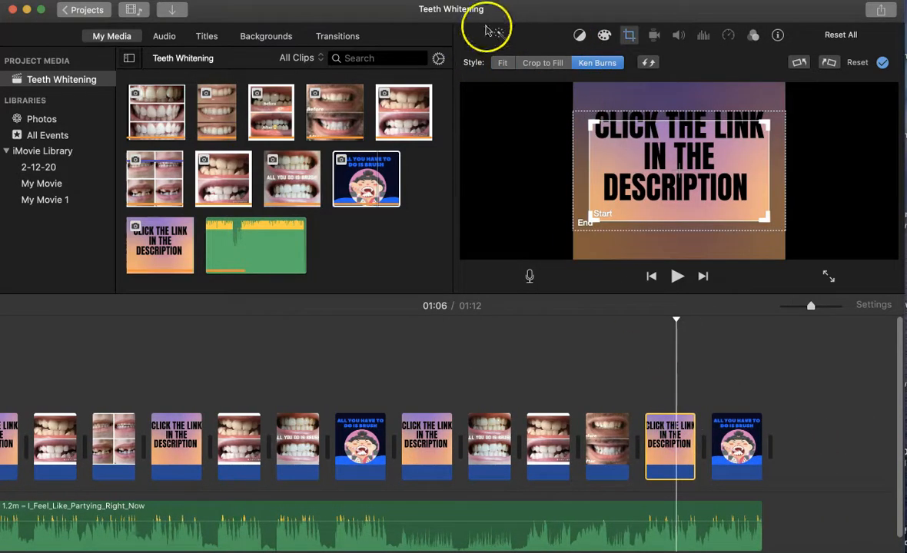
pyautogui.click(502, 63)
pyautogui.click(736, 445)
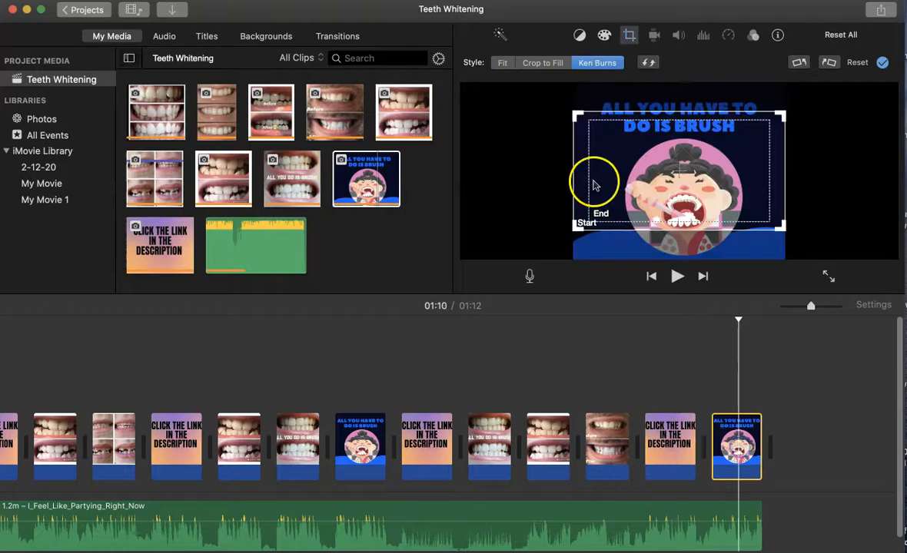
pyautogui.click(503, 63)
# Play the movie through to its end and look over the timeline to check the framing of the text images.
pyautogui.hscroll(-5, 452, 335)
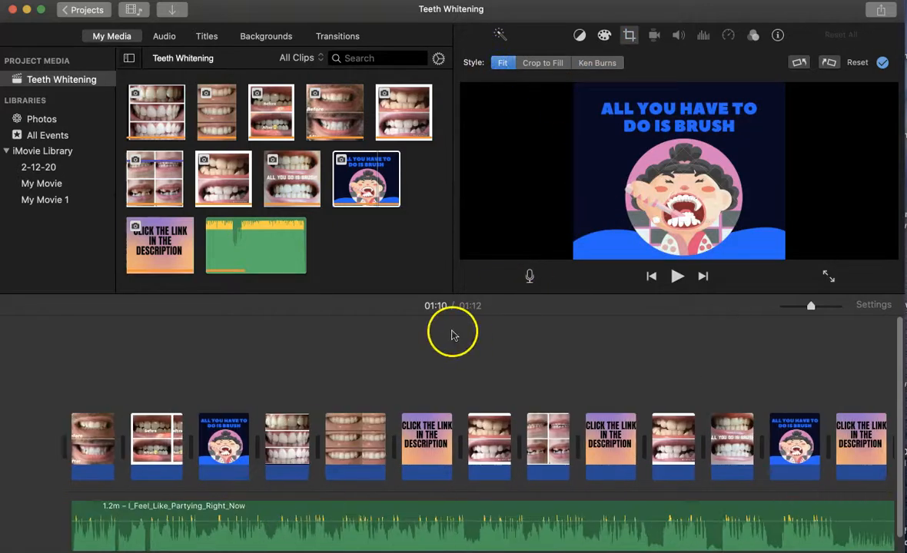
pyautogui.click(399, 349)
pyautogui.press('space')
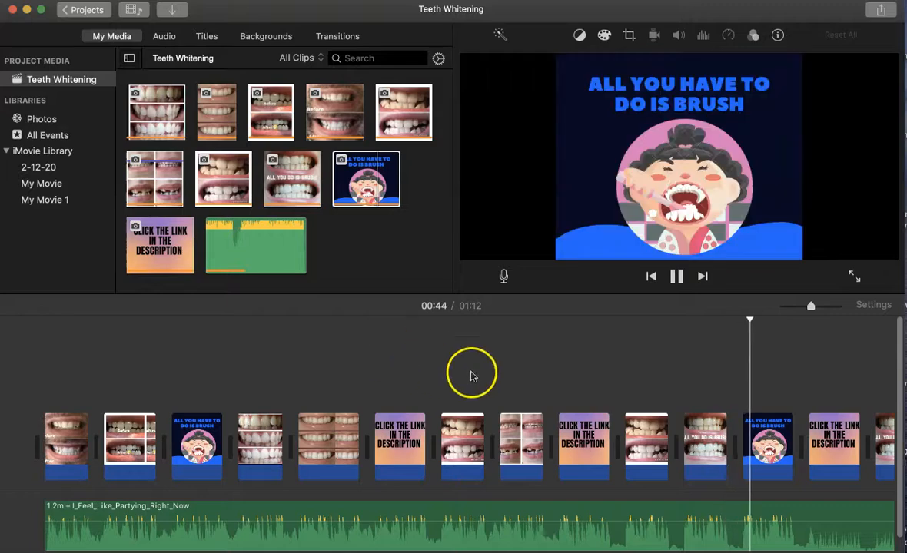
pyautogui.hscroll(8, 472, 377)
pyautogui.hscroll(3, 473, 377)
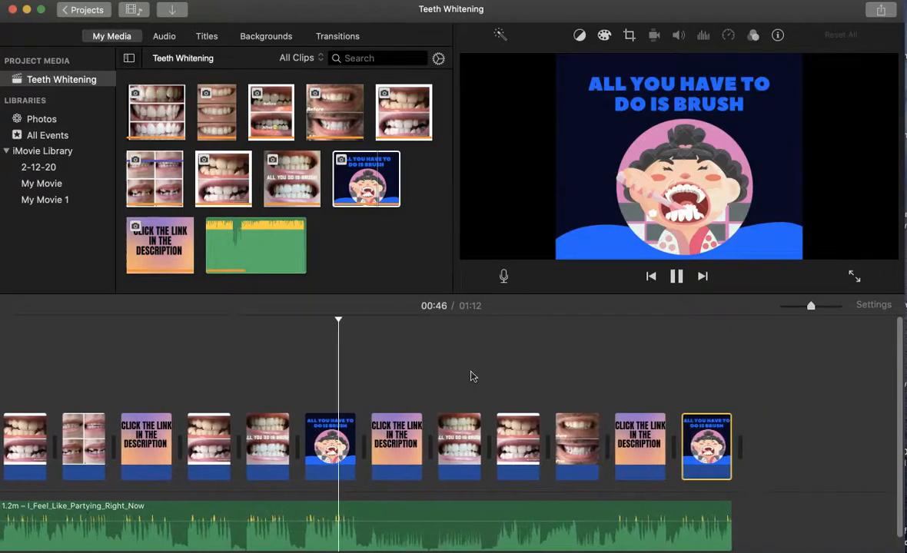
pyautogui.hscroll(-5, 473, 377)
pyautogui.hscroll(-5, 473, 377)
pyautogui.hscroll(15, 473, 377)
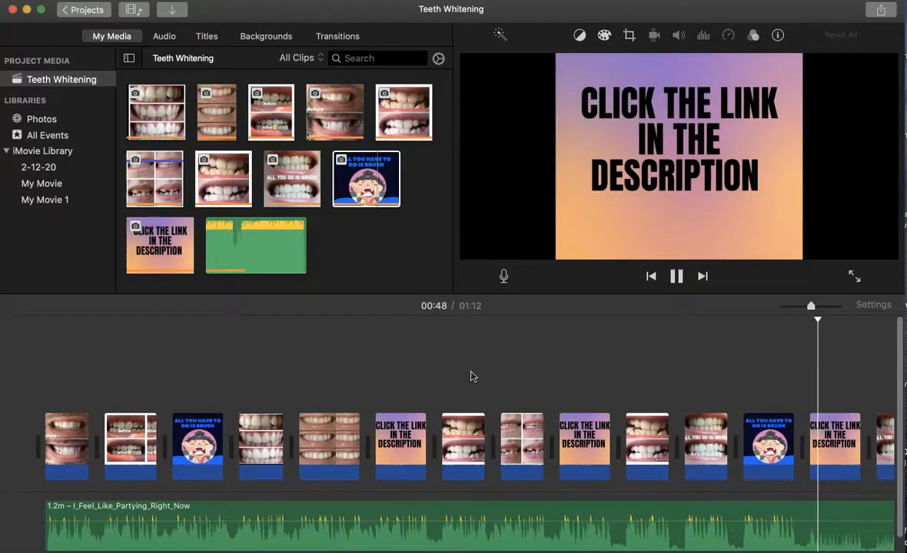
pyautogui.hscroll(-20, 472, 377)
pyautogui.hscroll(1, 473, 377)
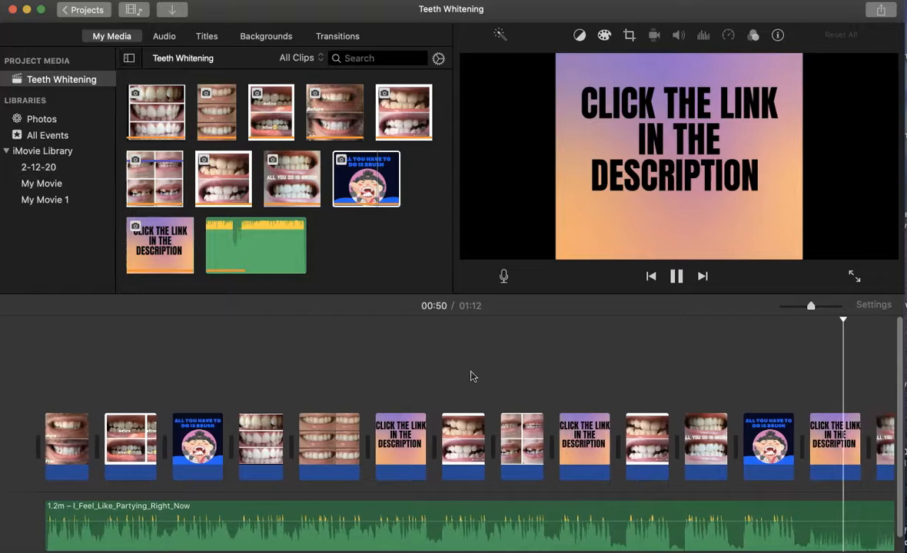
pyautogui.hscroll(10, 472, 376)
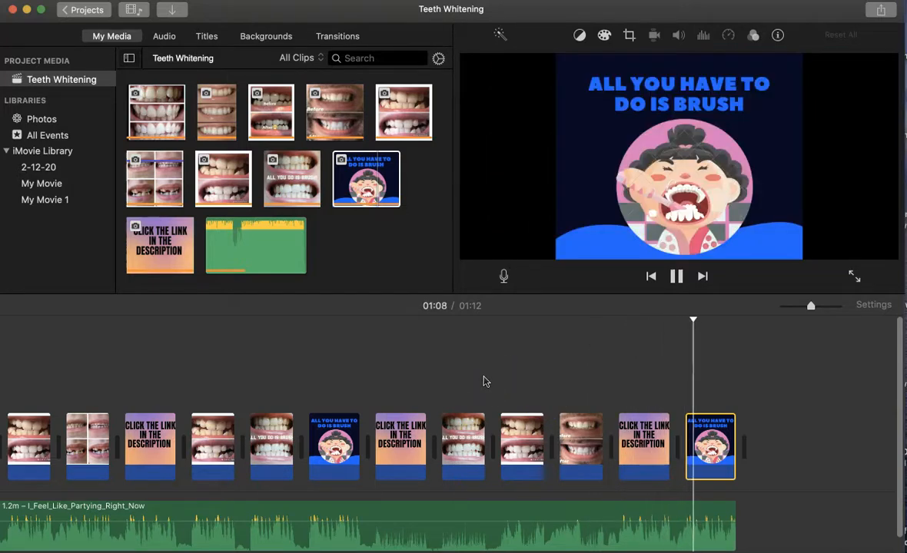
pyautogui.hscroll(-8, 206, 348)
pyautogui.click(228, 529)
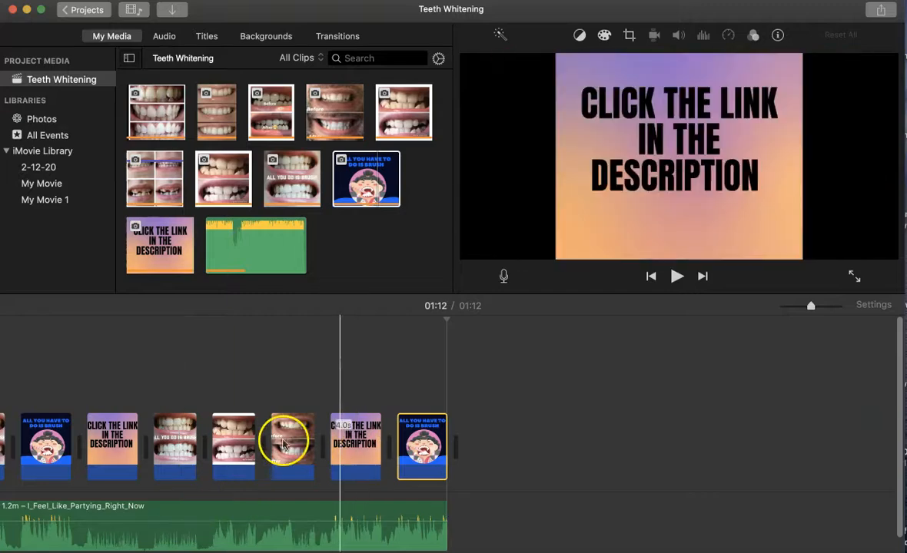
pyautogui.hscroll(-10, 115, 442)
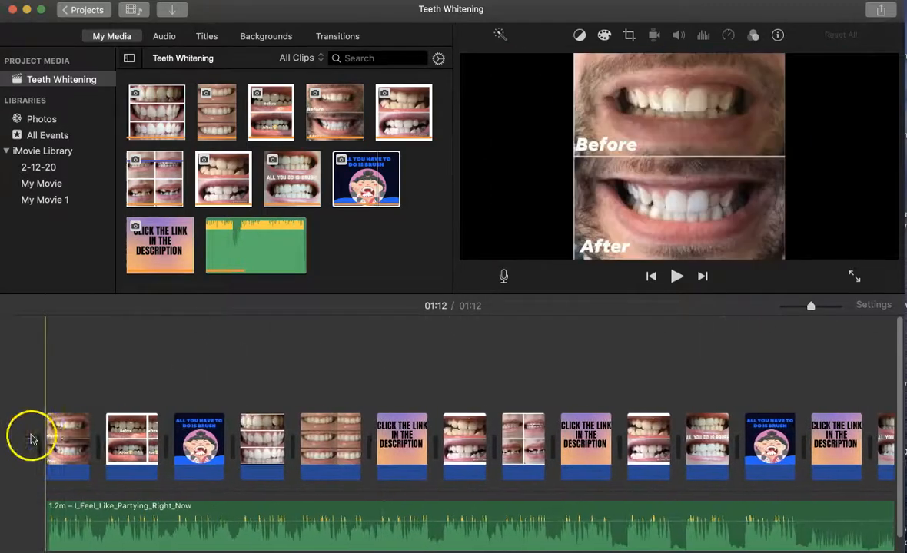